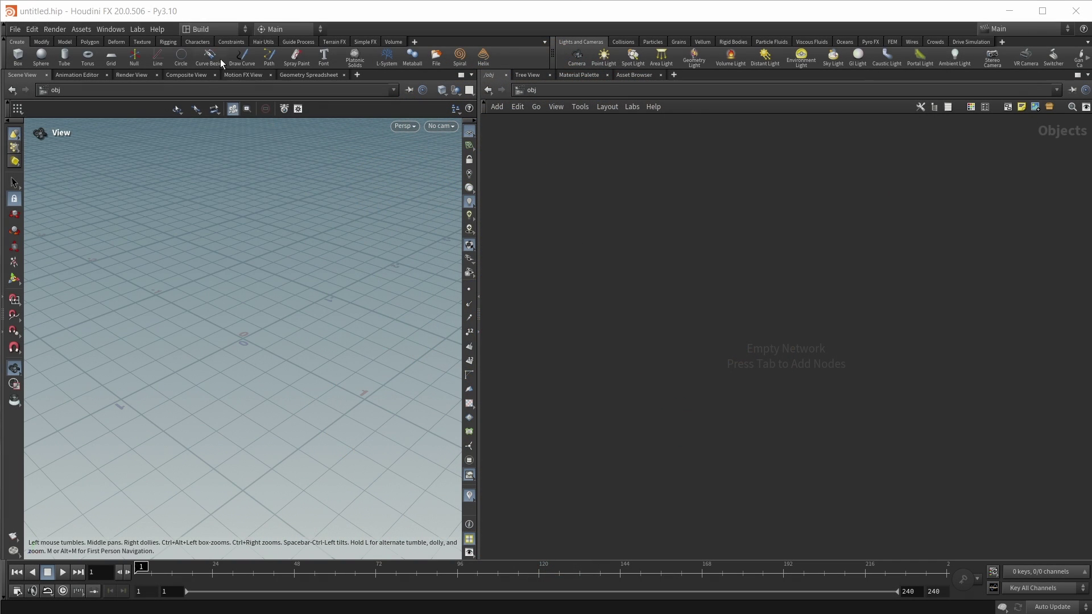
Step: Switch to the Solaris desktop and place a shaderball Asset Reference node loading shaderball.usd
click(218, 30)
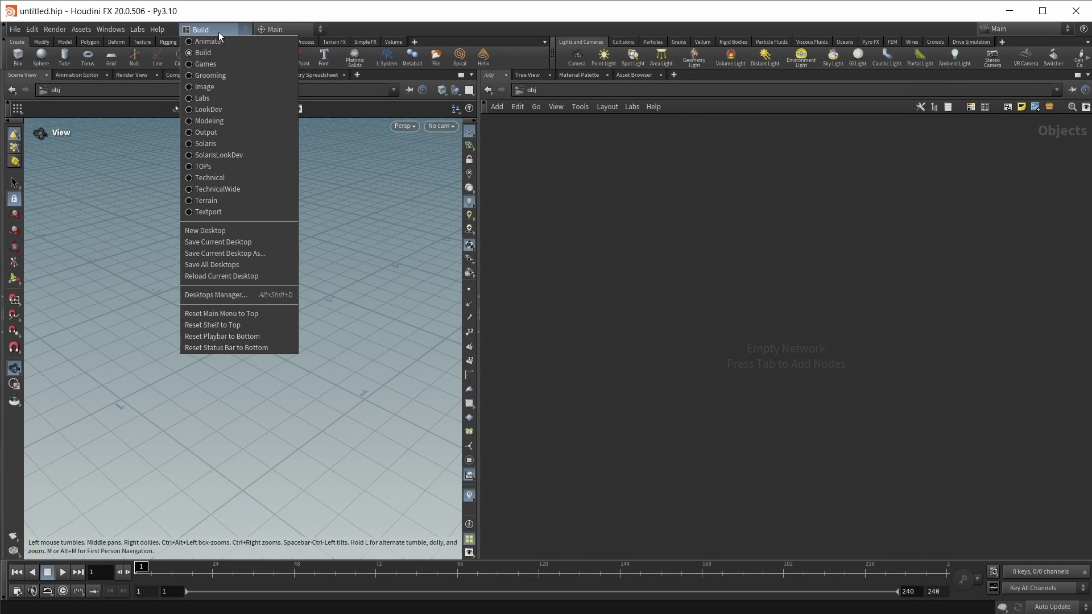
click(214, 145)
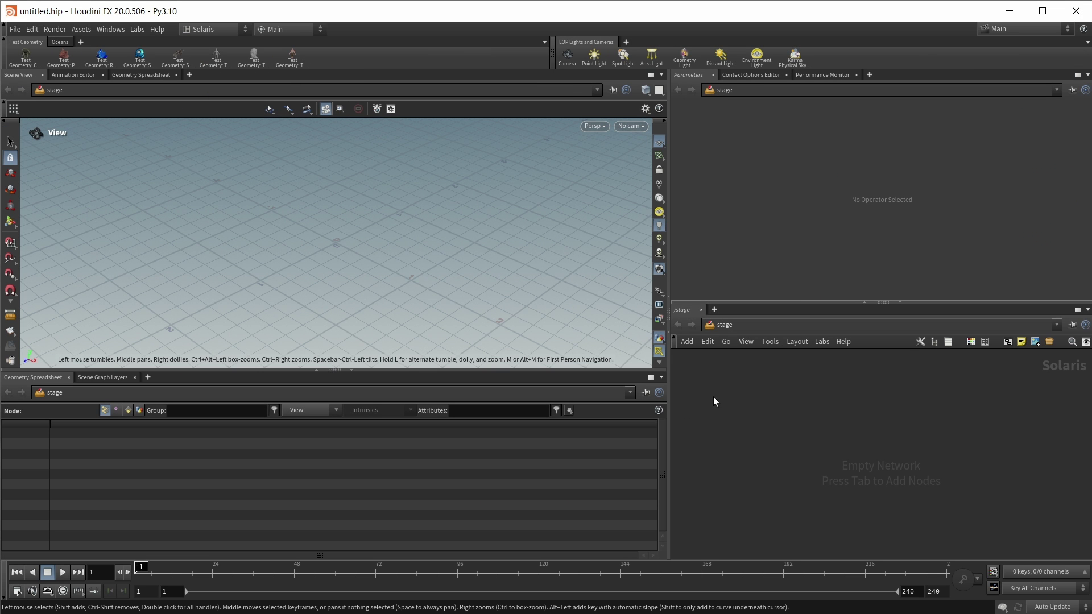
key(Tab)
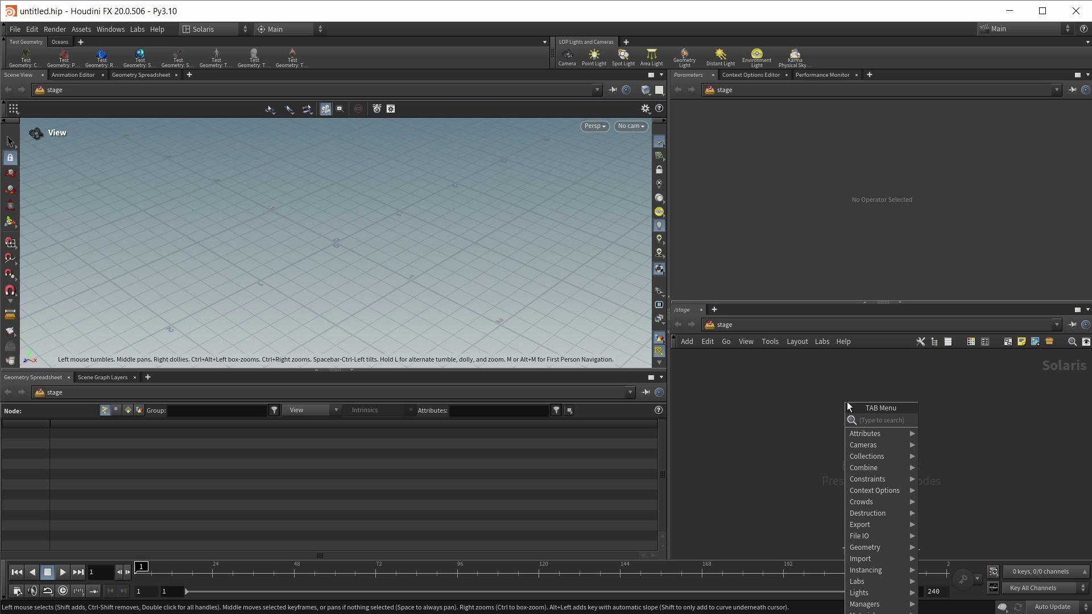
text(shaderball)
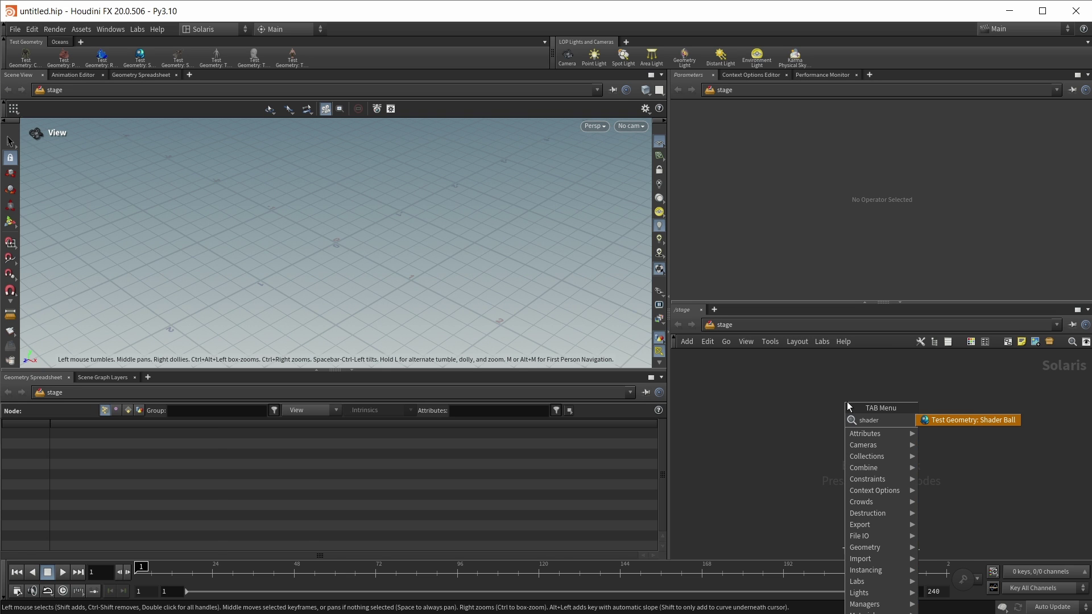
key(Return)
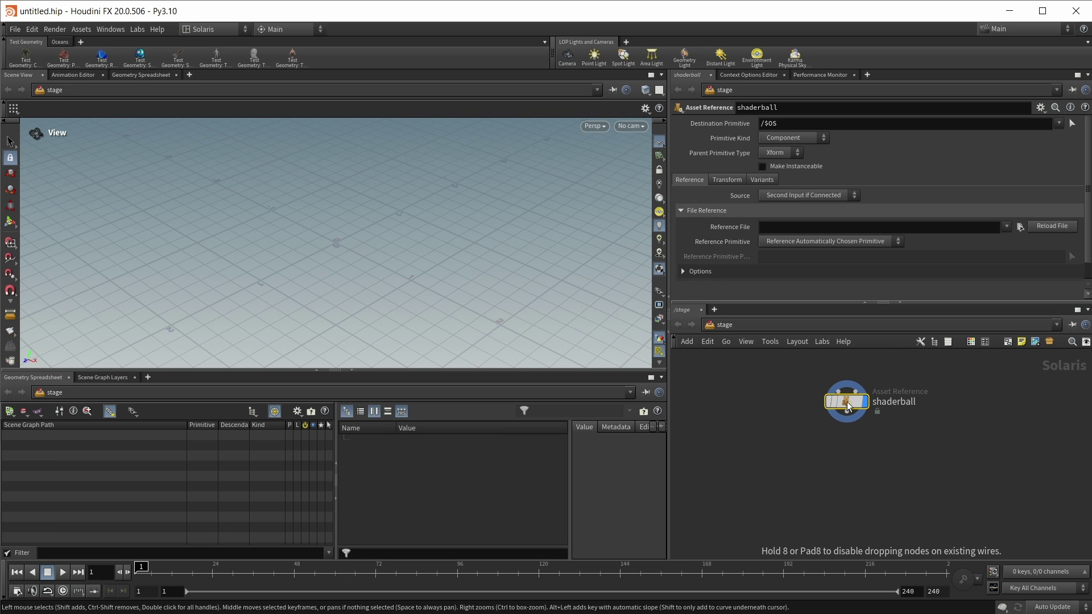
click(847, 406)
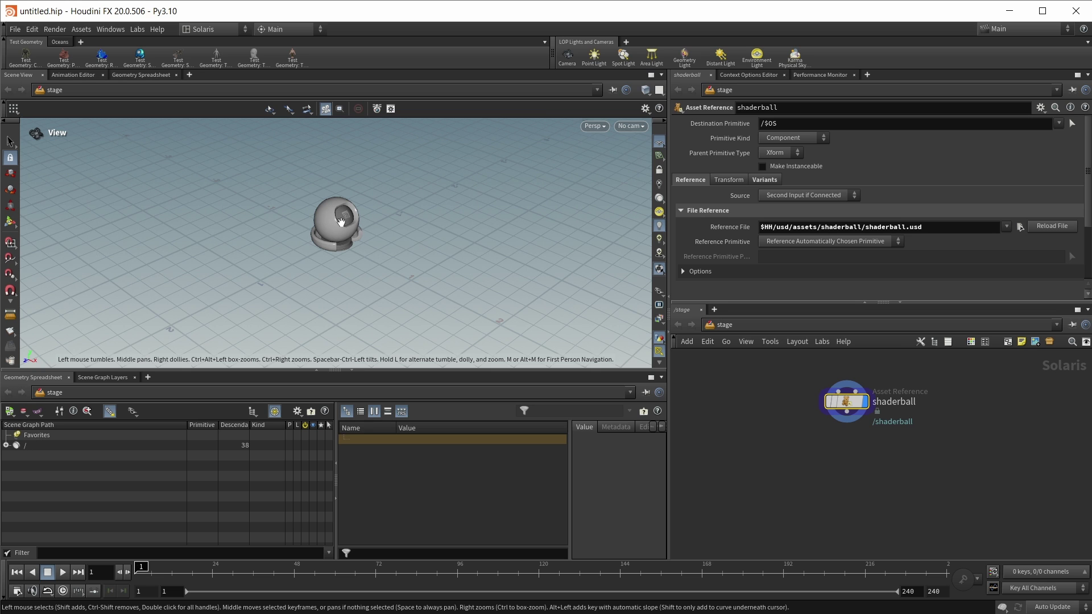
Step: Add a SOP Create node, sopcreate1, wired below the shaderball node
key(h)
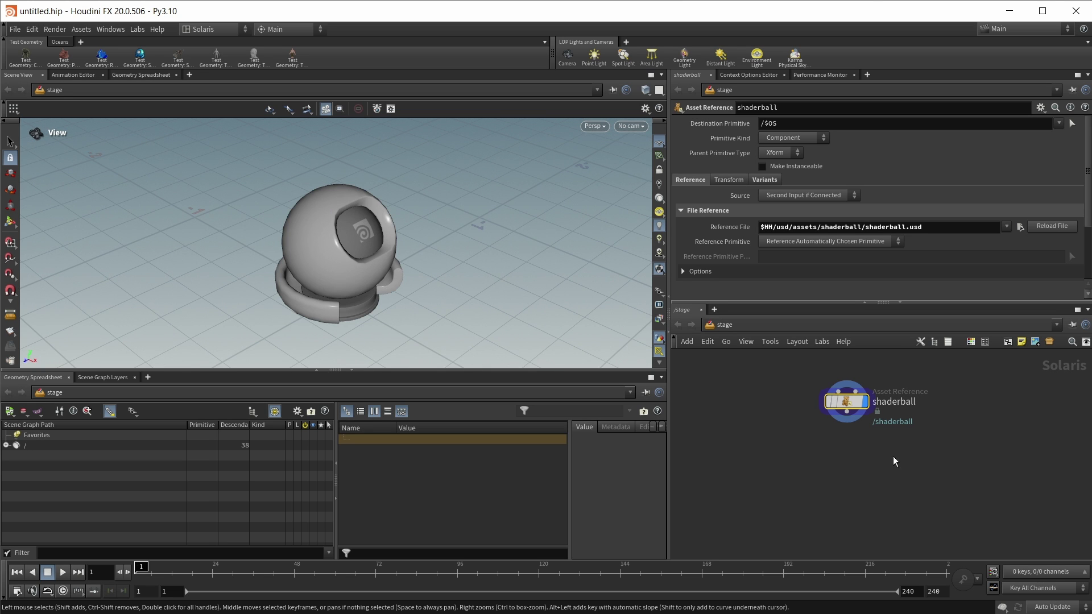
key(Tab)
text(sop)
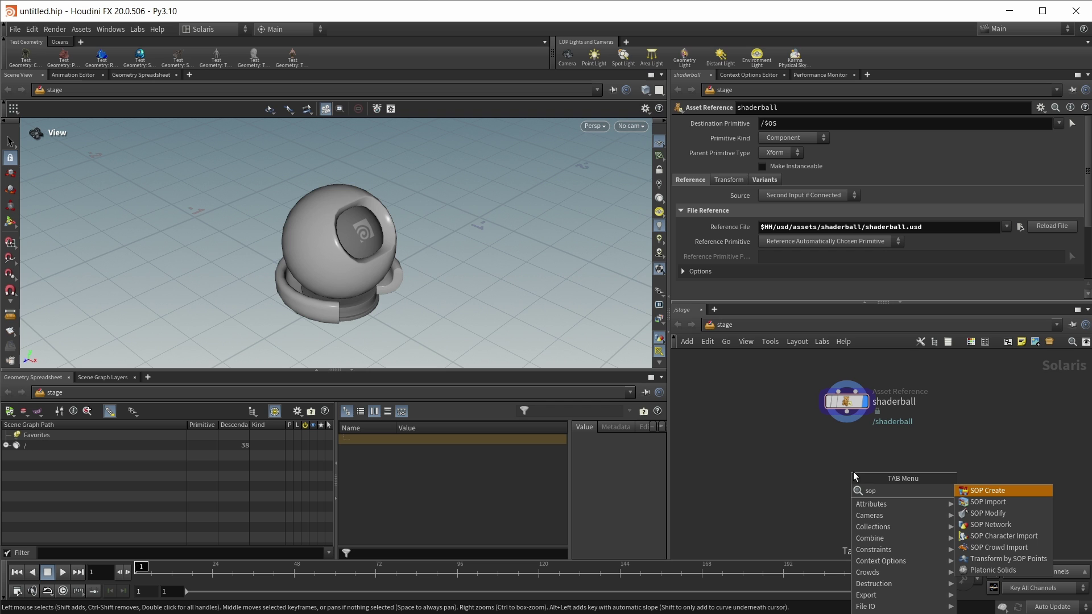
key(Down)
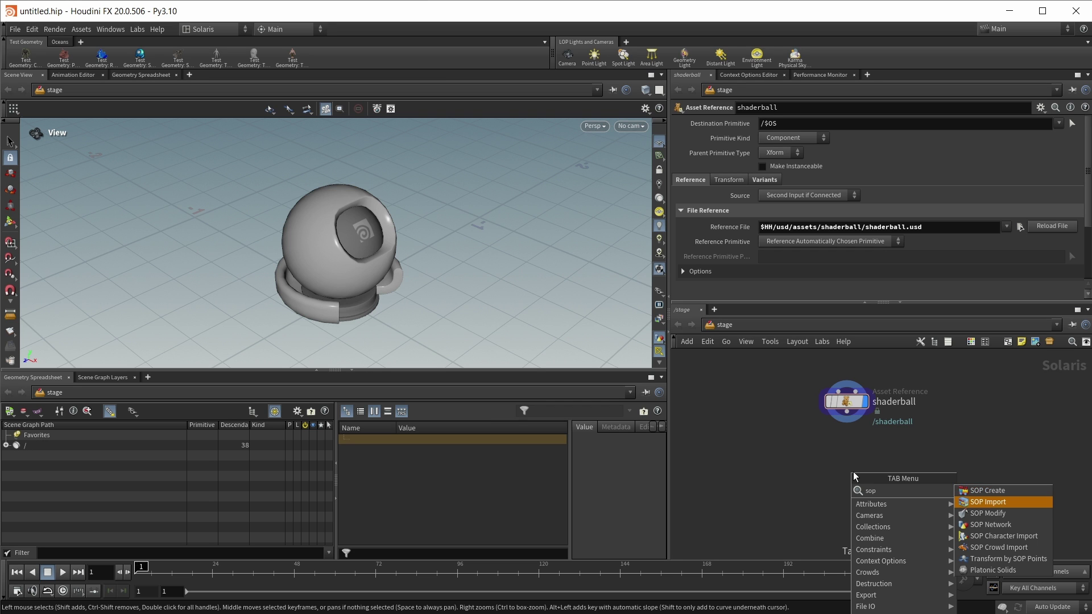
key(Up)
key(Return)
click(853, 472)
Step: Inside sopcreate1, add a Grid node, then return to the stage network
double_click(853, 471)
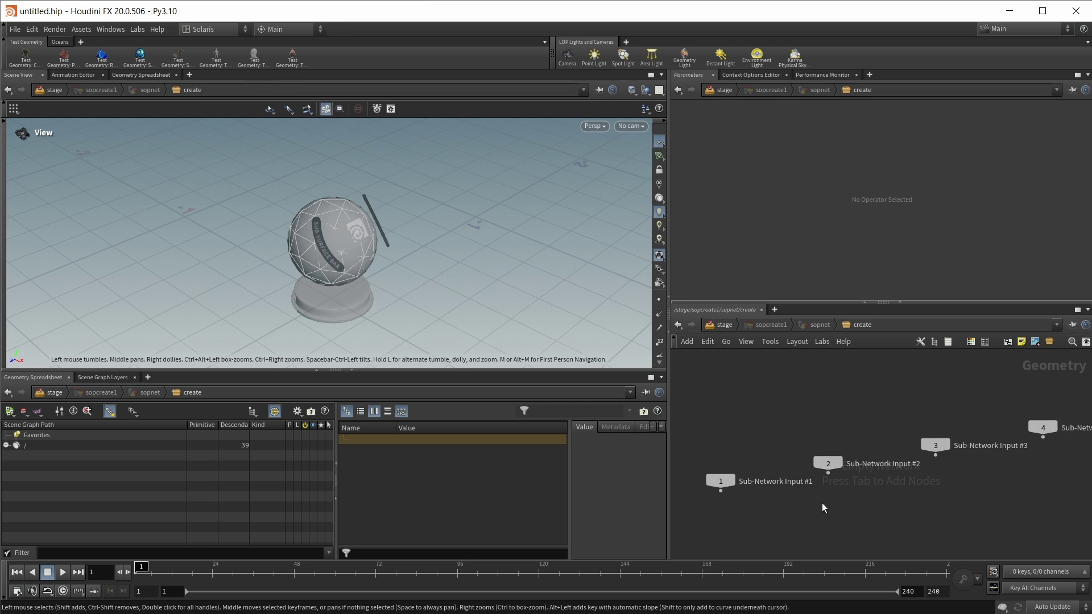
key(Tab)
text(grid)
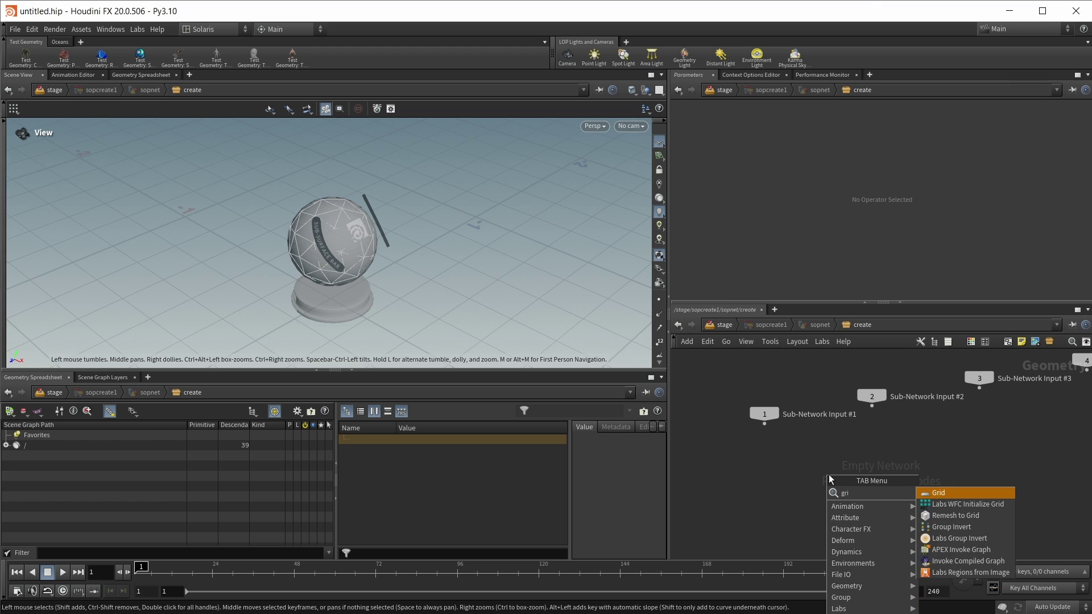
key(Return)
key(u)
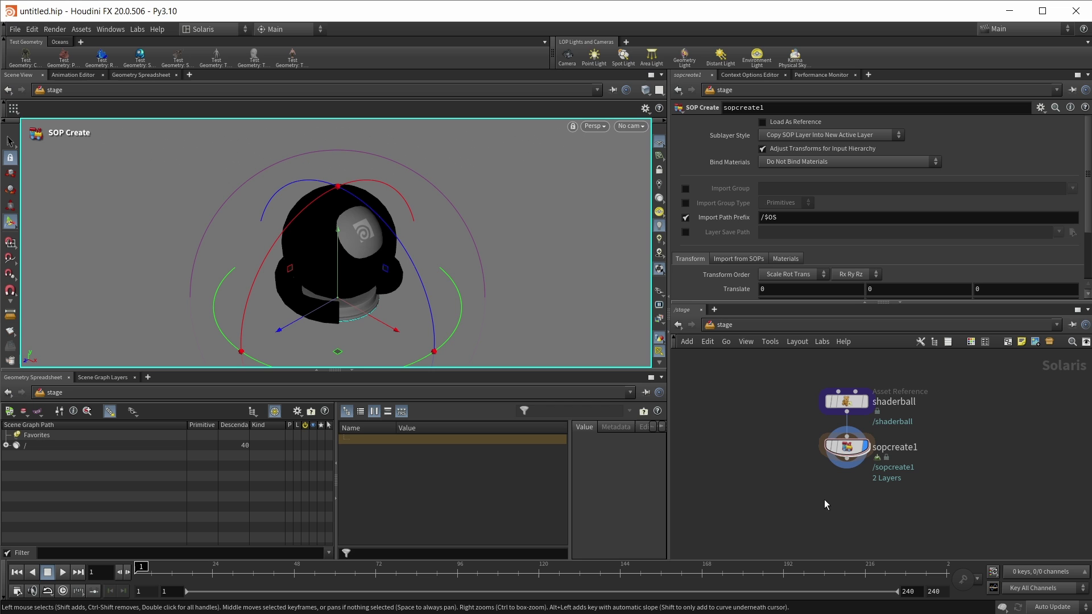
Step: Add a Karma Physical Sky node wired below sopcreate1
key(Tab)
text(karm)
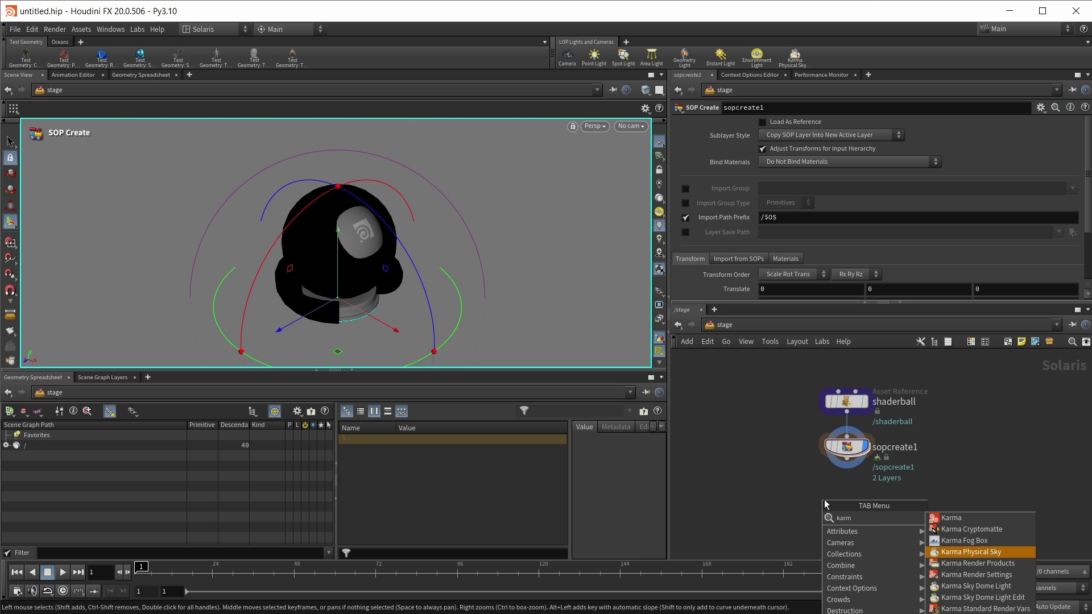
key(Return)
click(825, 503)
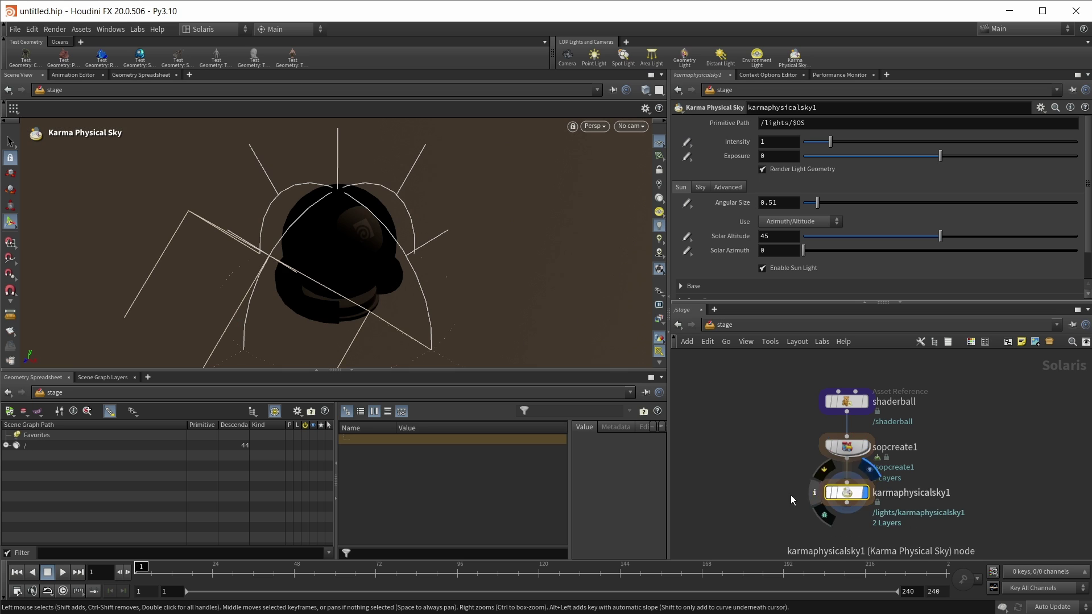
Step: Expand the Scene Graph Tree to show the sky and sun lights under /lights/karmaphysicalsky1
click(6, 446)
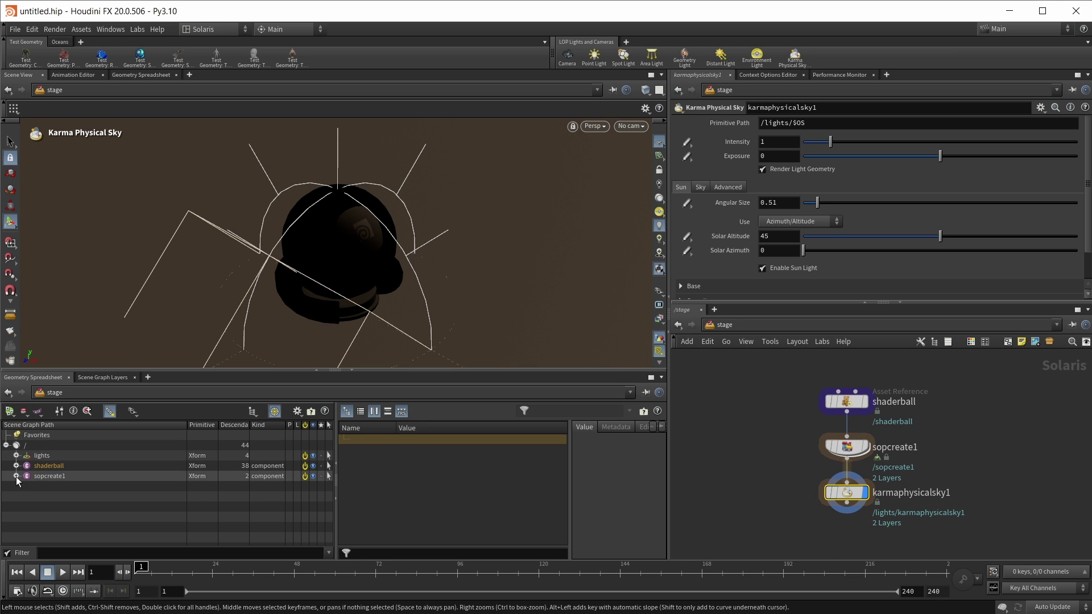
click(16, 456)
click(26, 465)
click(26, 466)
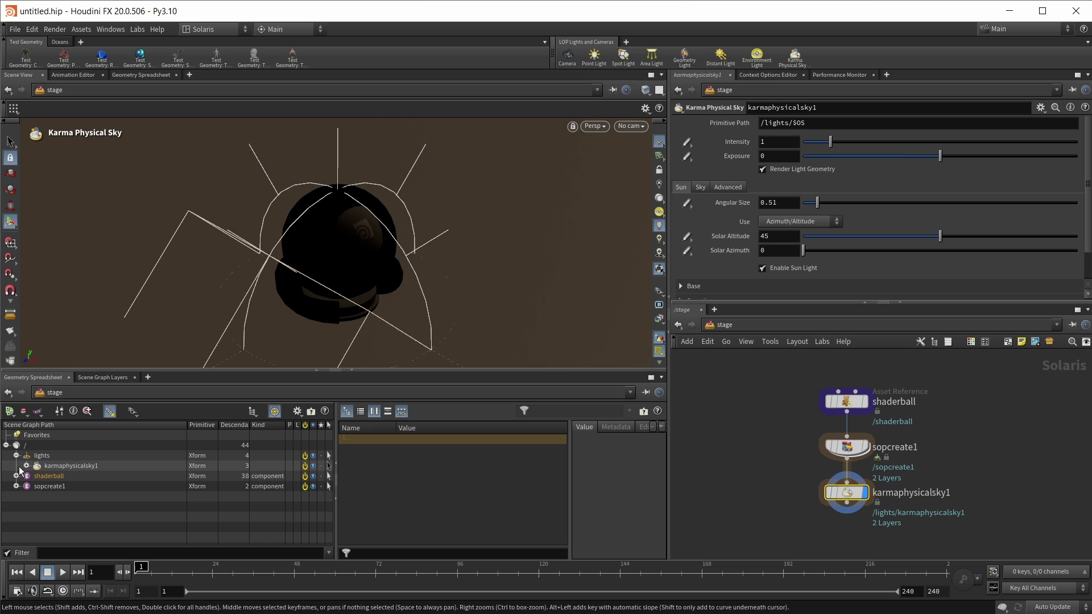
click(26, 466)
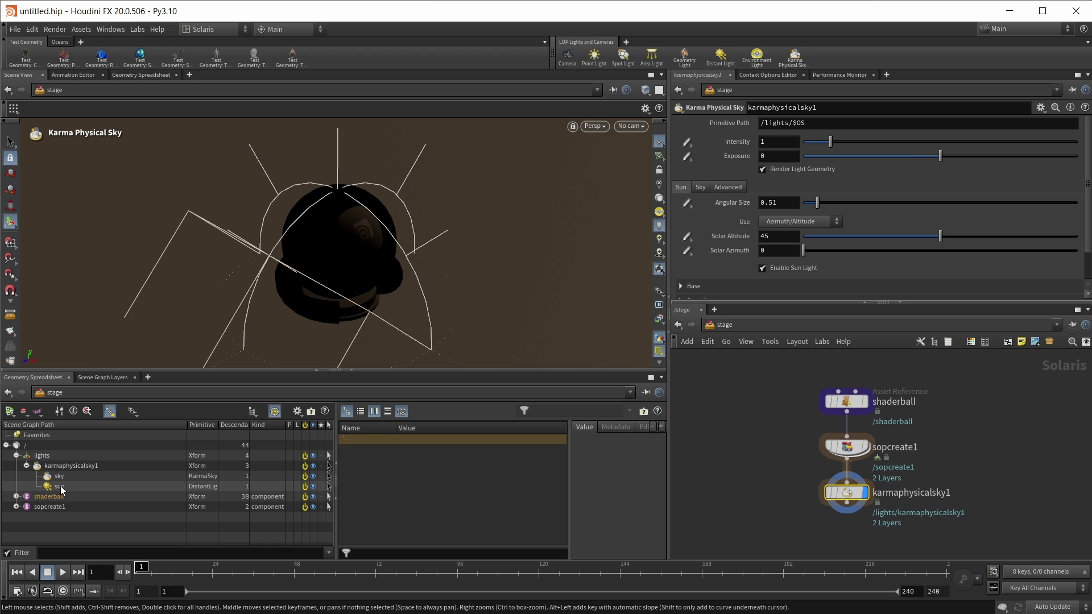
Step: Render the viewport with Karma XPU and set the sky's Exposure to 1
click(594, 125)
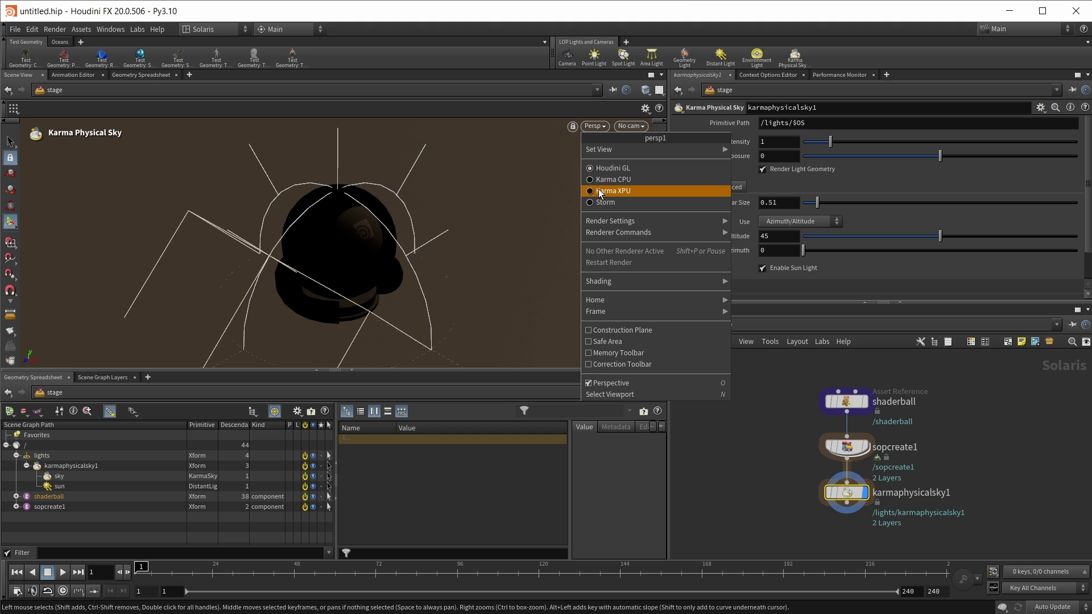
click(606, 192)
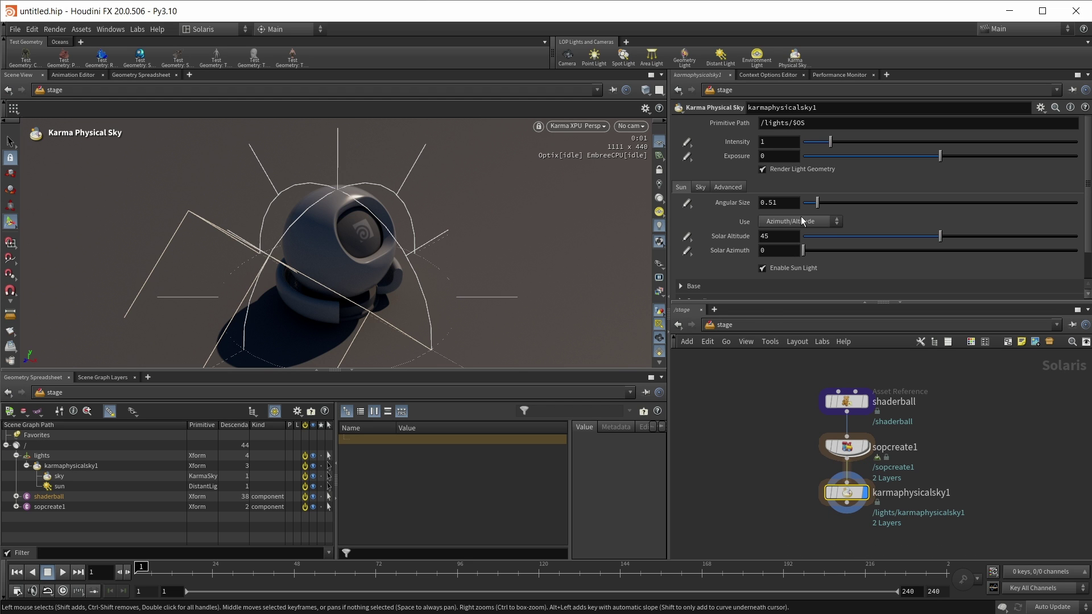
click(778, 156)
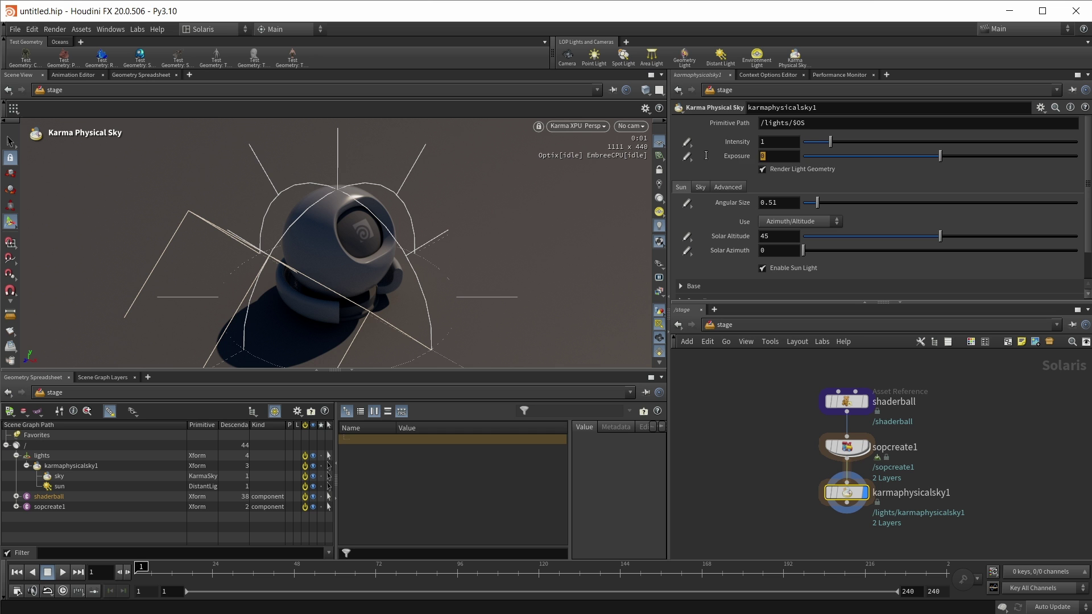
text(1)
key(Return)
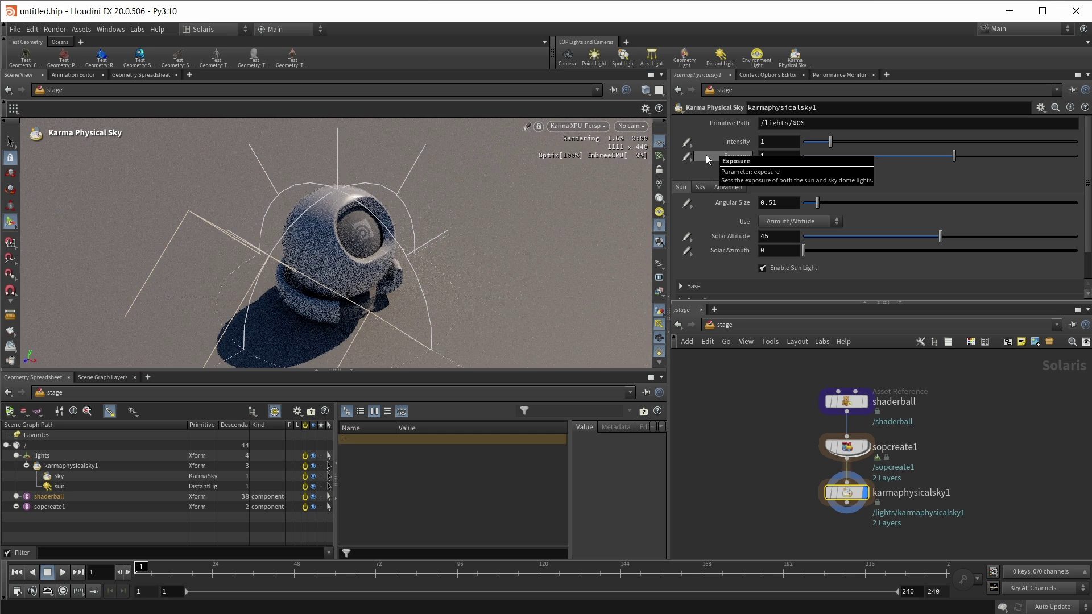
Step: Set the sun's angular size to 3.62, solar altitude 38.5 and azimuth 25.4
drag(817, 202, 971, 210)
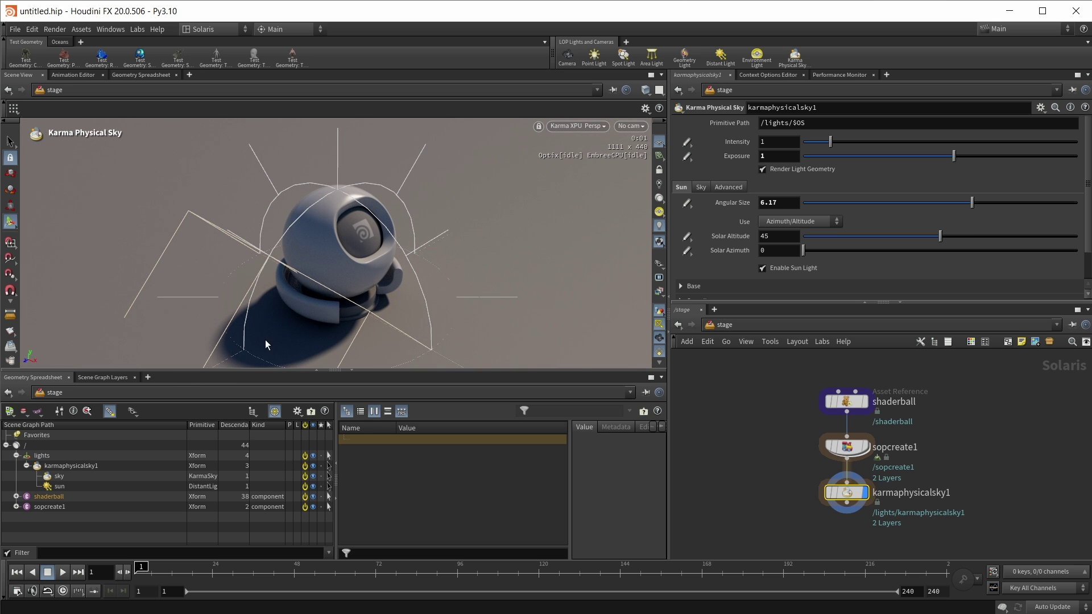
drag(971, 203, 902, 203)
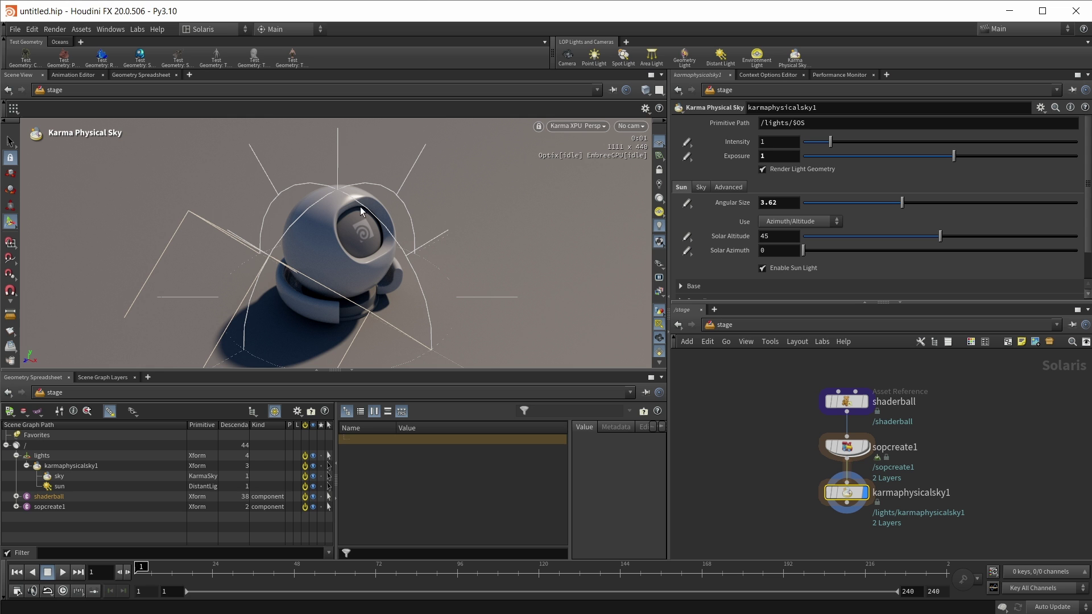
mouse_move(932, 237)
mouse_down()
mouse_move(870, 235)
mouse_move(984, 239)
mouse_move(921, 245)
mouse_up()
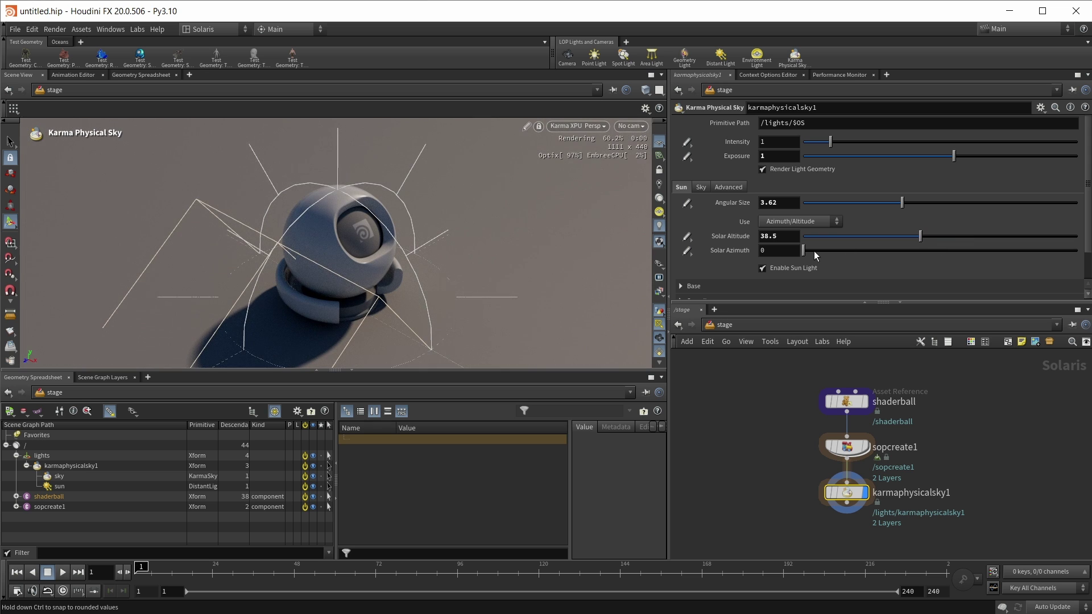
mouse_move(809, 251)
mouse_down()
mouse_move(838, 254)
mouse_move(801, 261)
mouse_up()
click(799, 222)
click(783, 238)
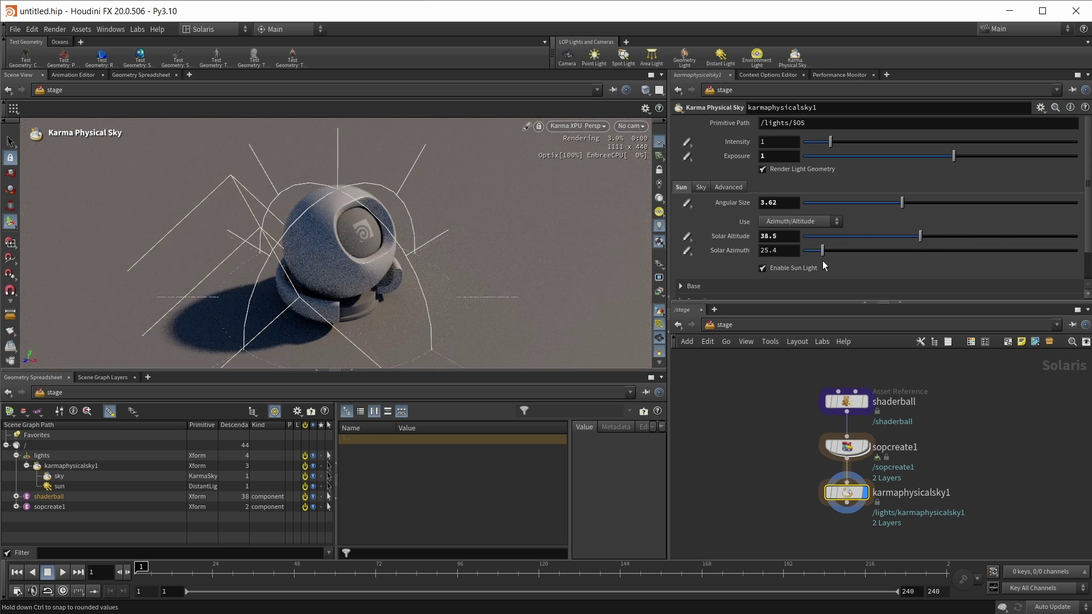
click(778, 226)
click(779, 223)
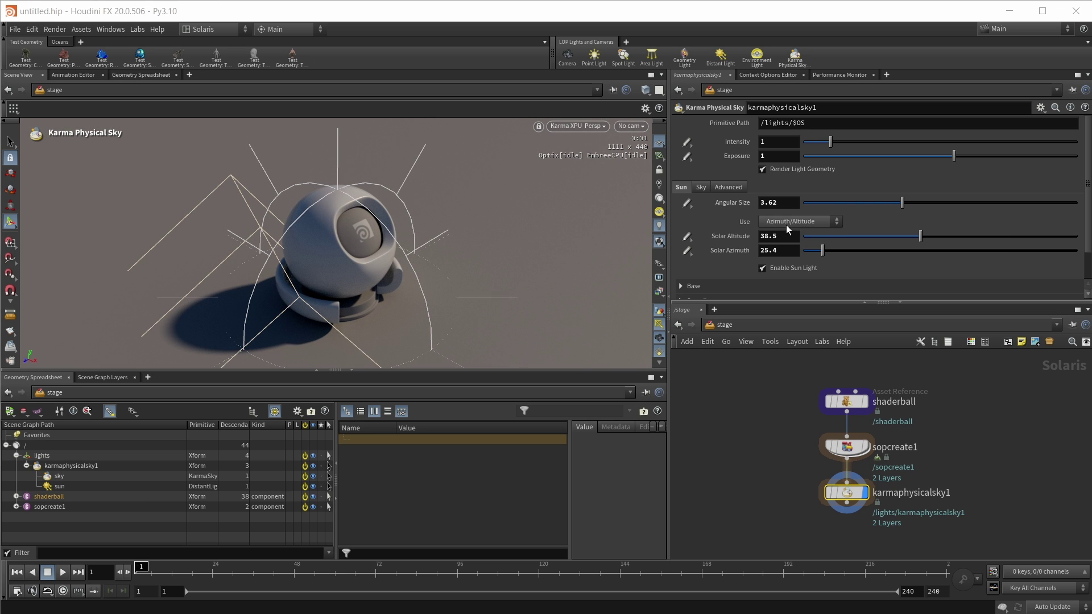
click(699, 187)
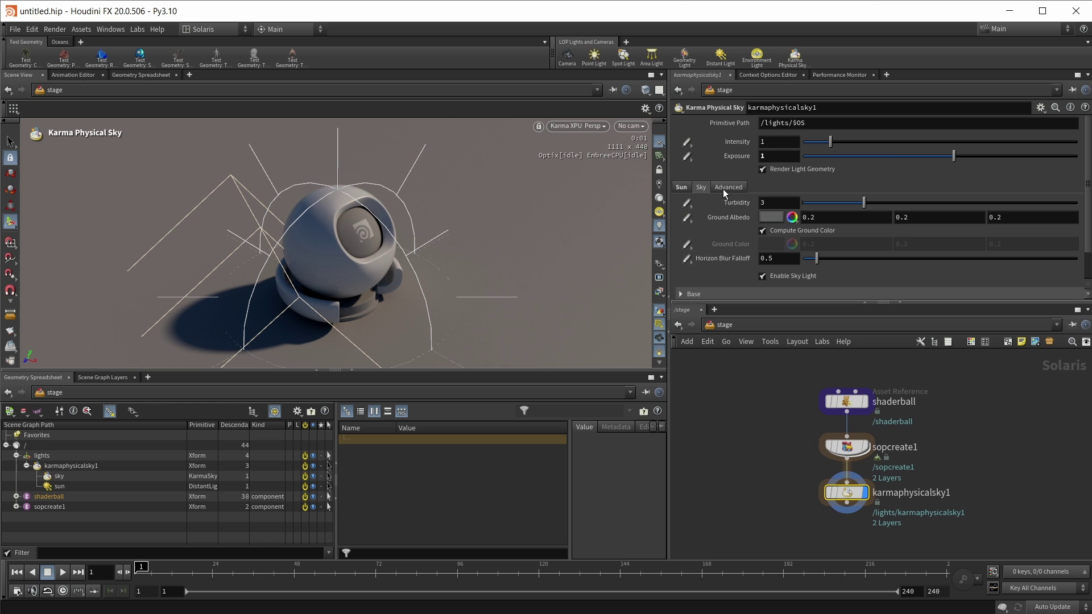
Step: Open the render snapshot strip under the viewport and resize the panes to enlarge the viewport
click(680, 187)
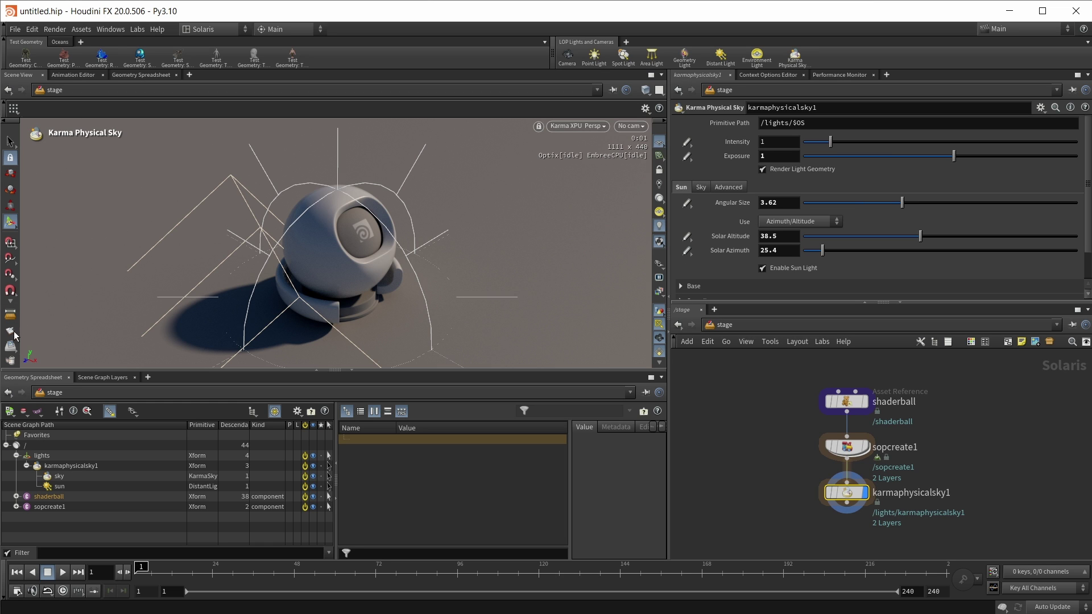
click(10, 363)
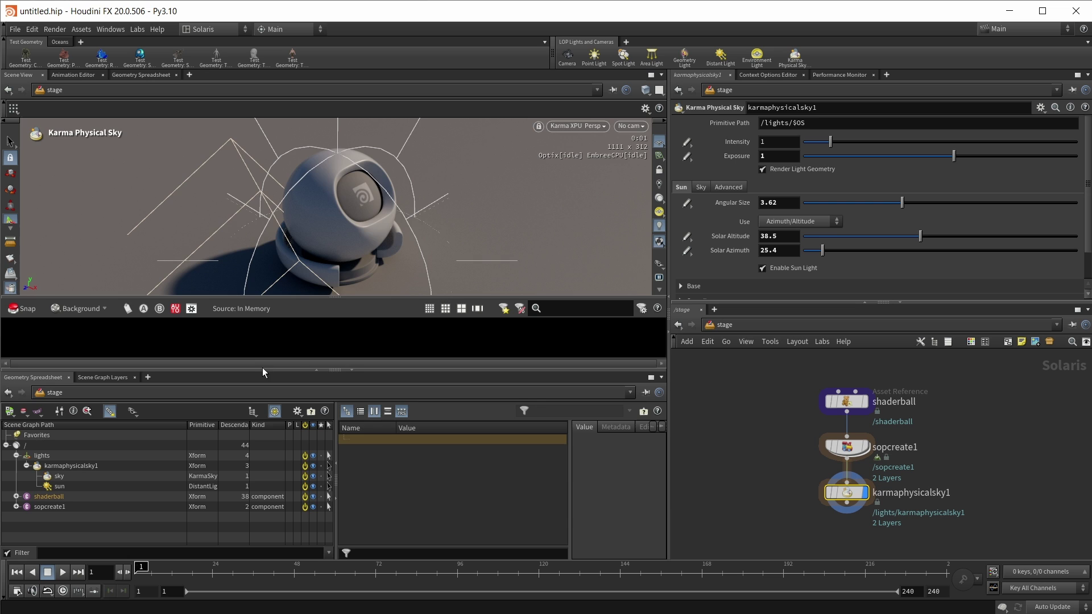
drag(262, 368, 262, 446)
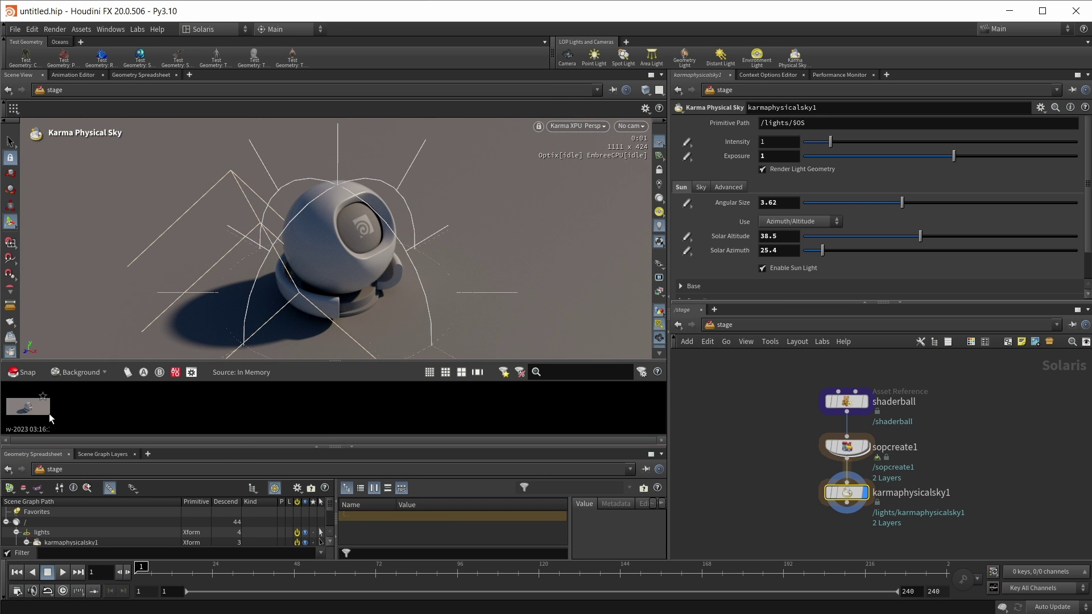
scroll(751, 496, up, 2)
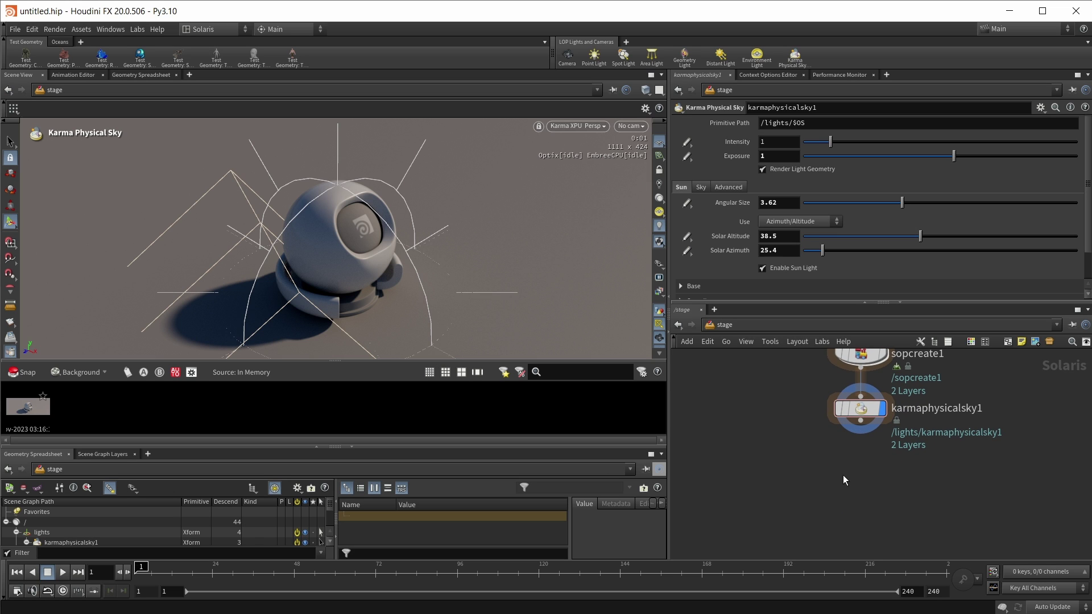
Step: Add a Material Library node fed by karmaphysicalsky1 and go inside it
key(Tab)
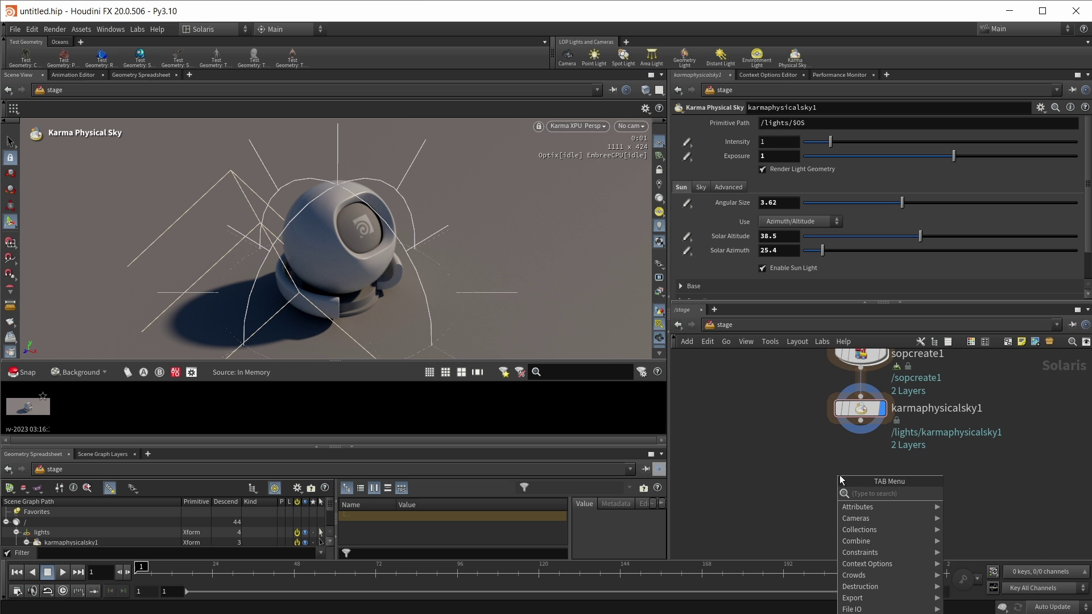
text(mater)
key(Return)
click(839, 475)
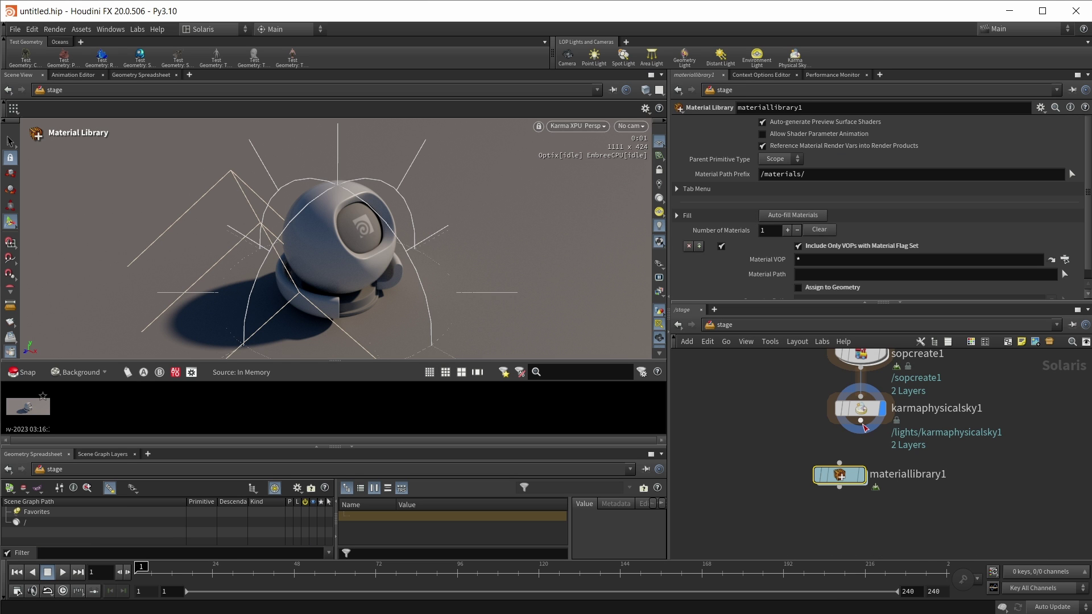
drag(864, 427, 840, 465)
double_click(862, 472)
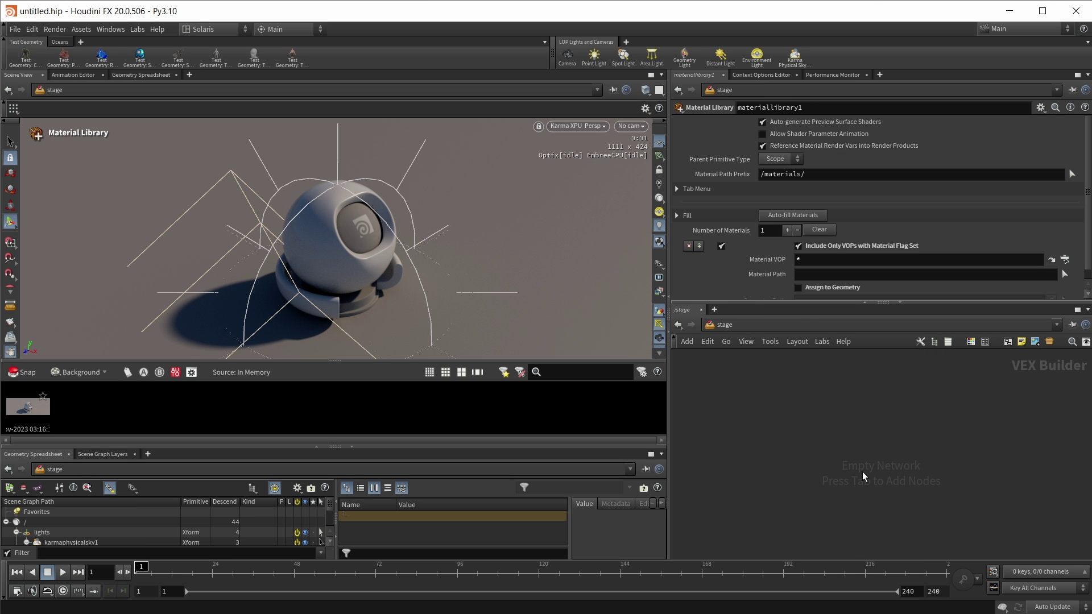
Step: Add a Karma Material Builder and select its mtlxstandard_surface node
key(Tab)
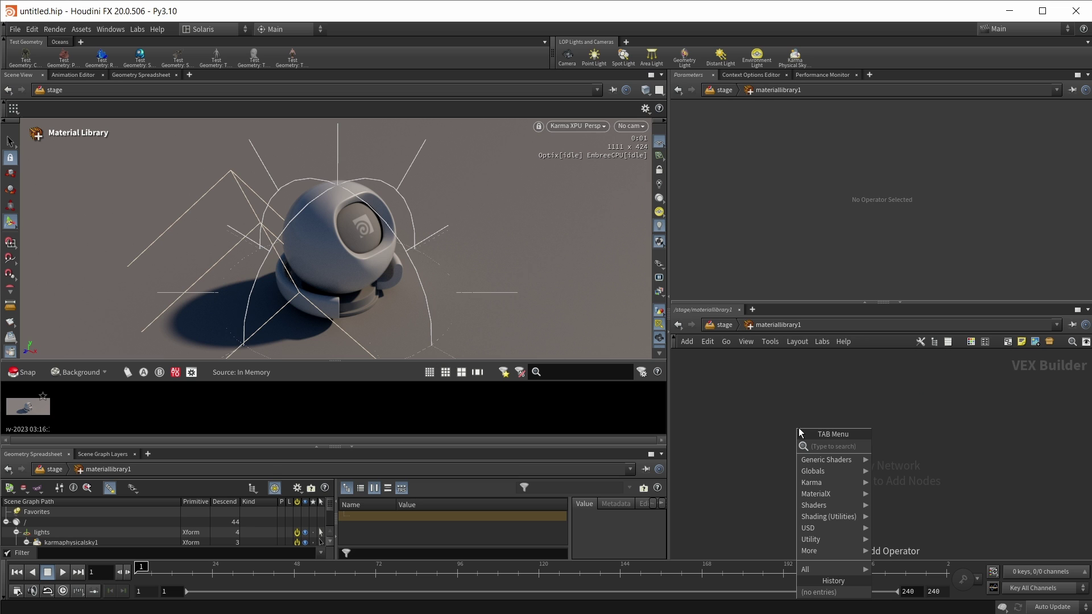
text(karma)
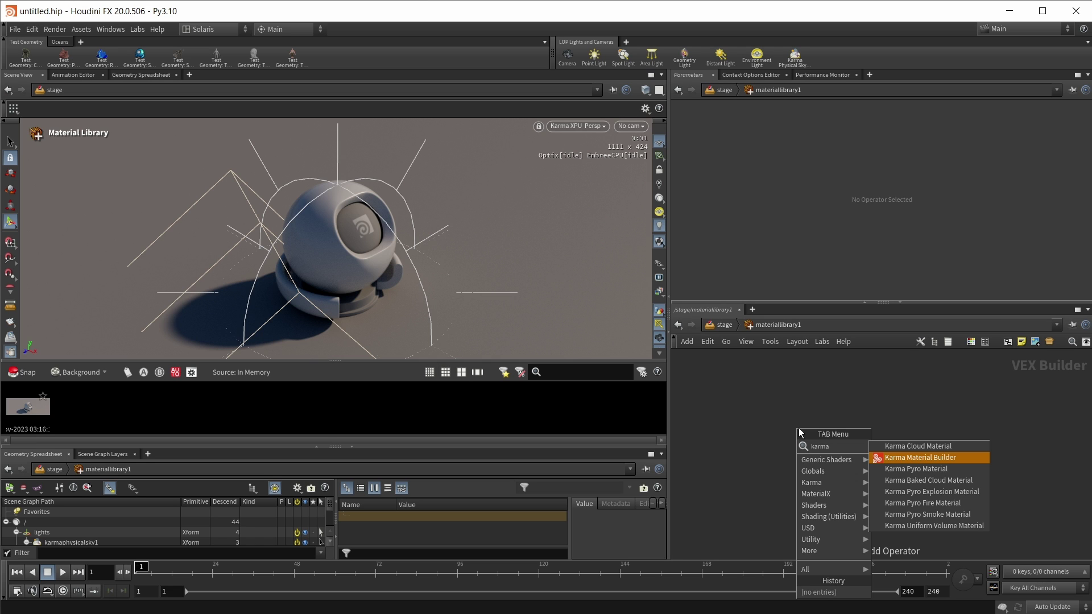
key(Return)
click(828, 428)
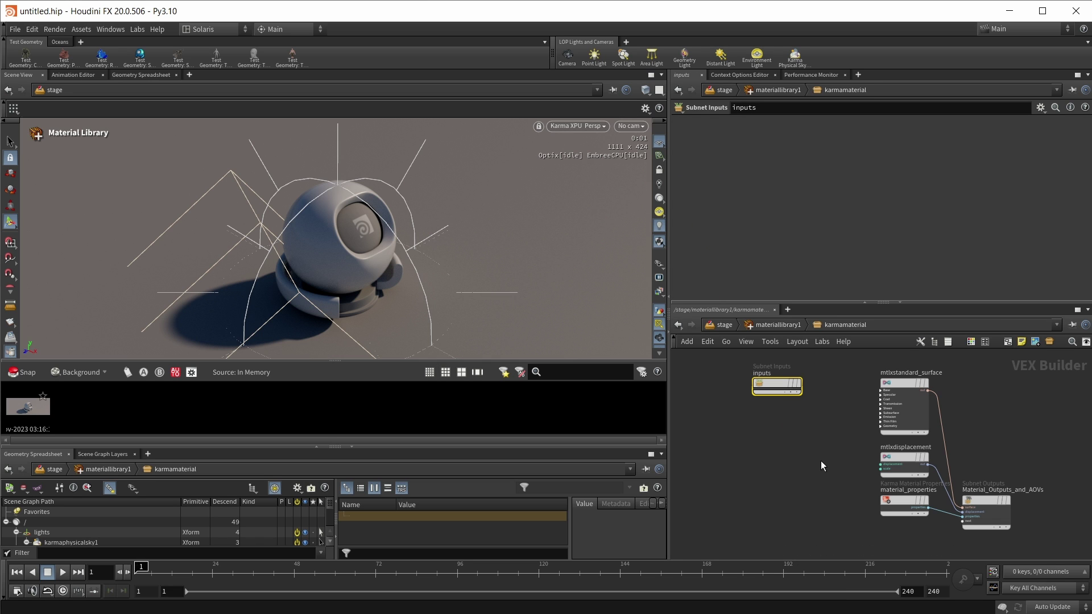
click(890, 381)
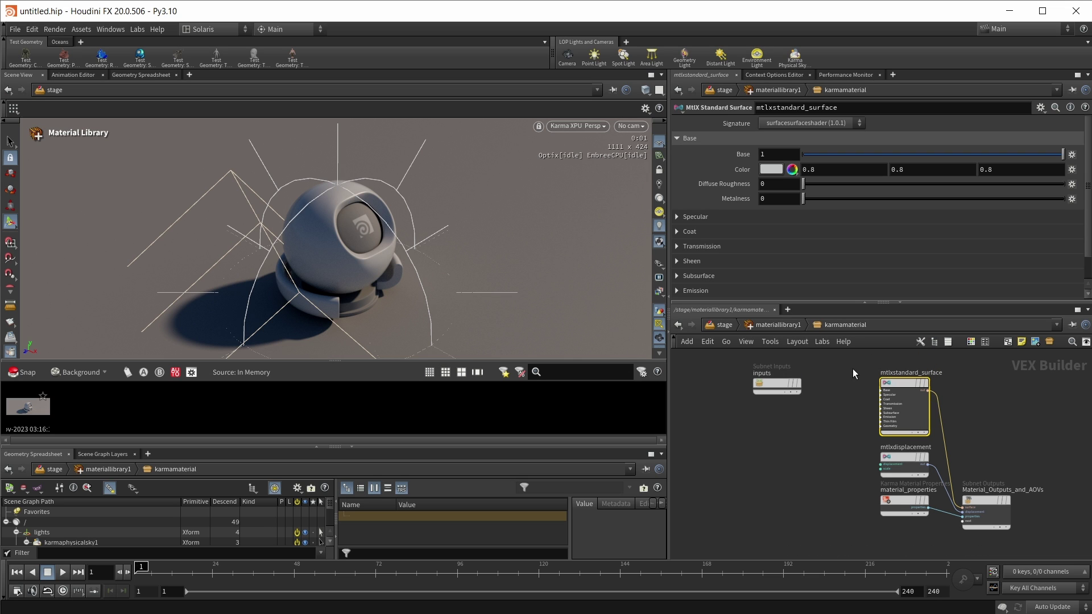
drag(855, 365, 939, 441)
Step: On materiallibrary1, auto-fill karmamaterial and enable Assign to Geometry
click(725, 325)
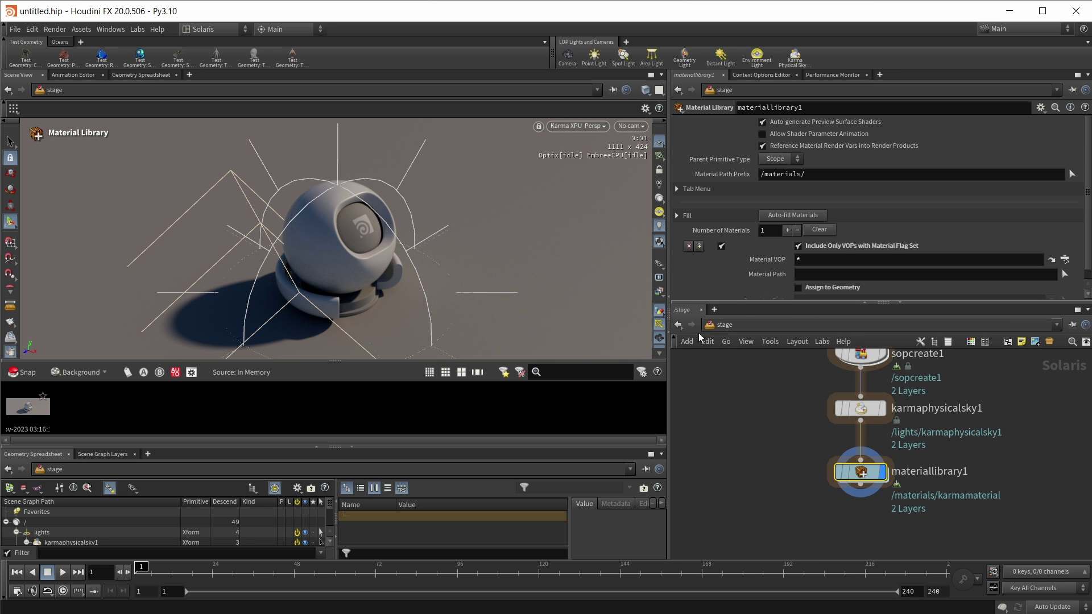
drag(742, 306, 741, 354)
click(765, 215)
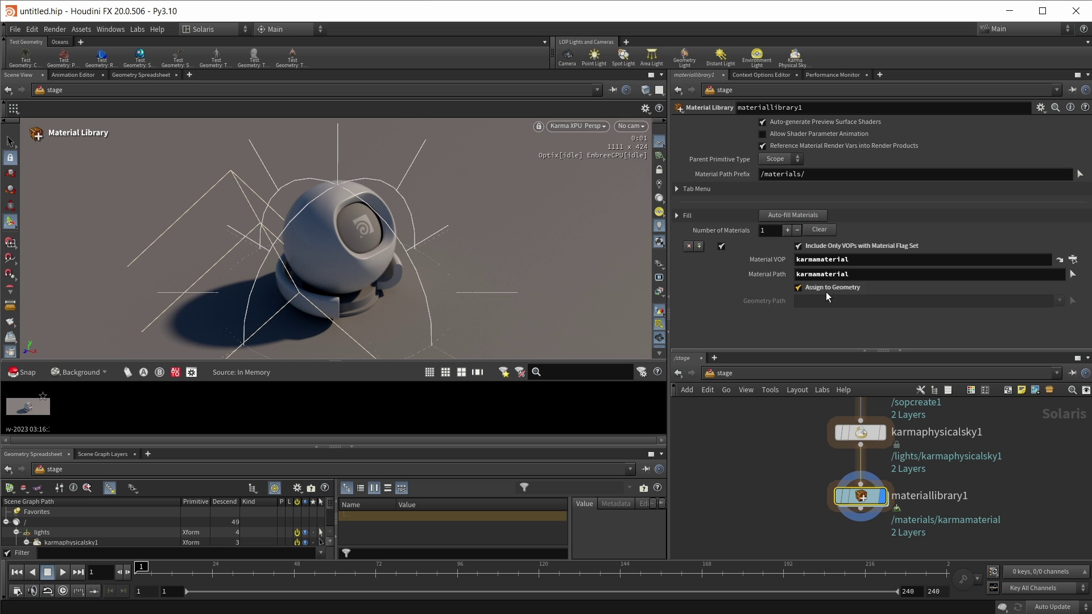
click(825, 289)
Step: Set the Geometry Path to /shaderball/Geometry/PreviewSurface from the Scene Graph Tree
scroll(92, 524, down, 3)
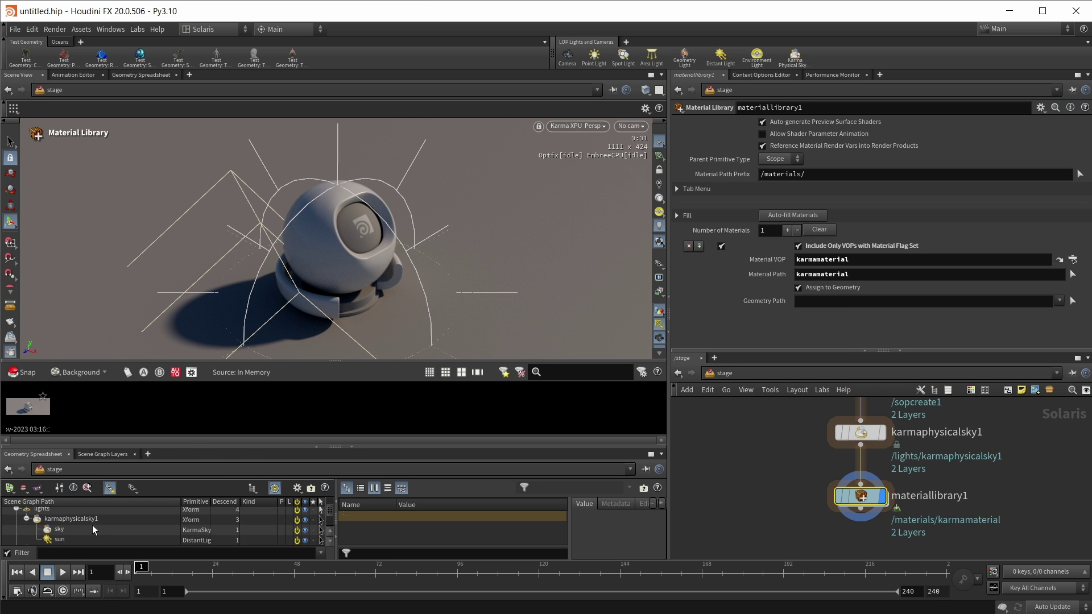
drag(23, 446, 23, 302)
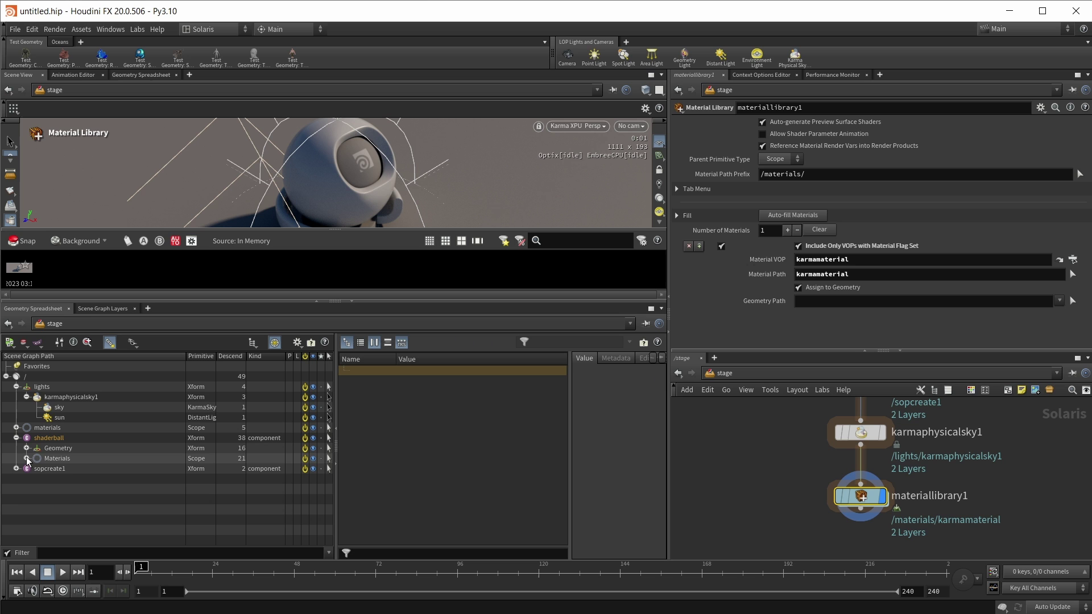
click(26, 458)
click(26, 458)
click(27, 448)
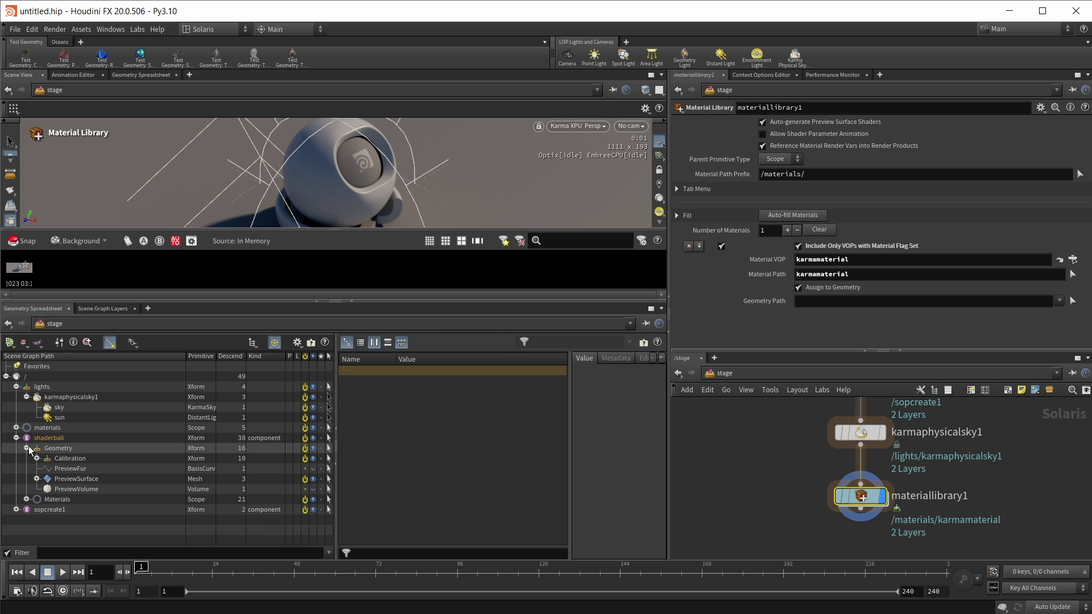
click(63, 449)
click(70, 480)
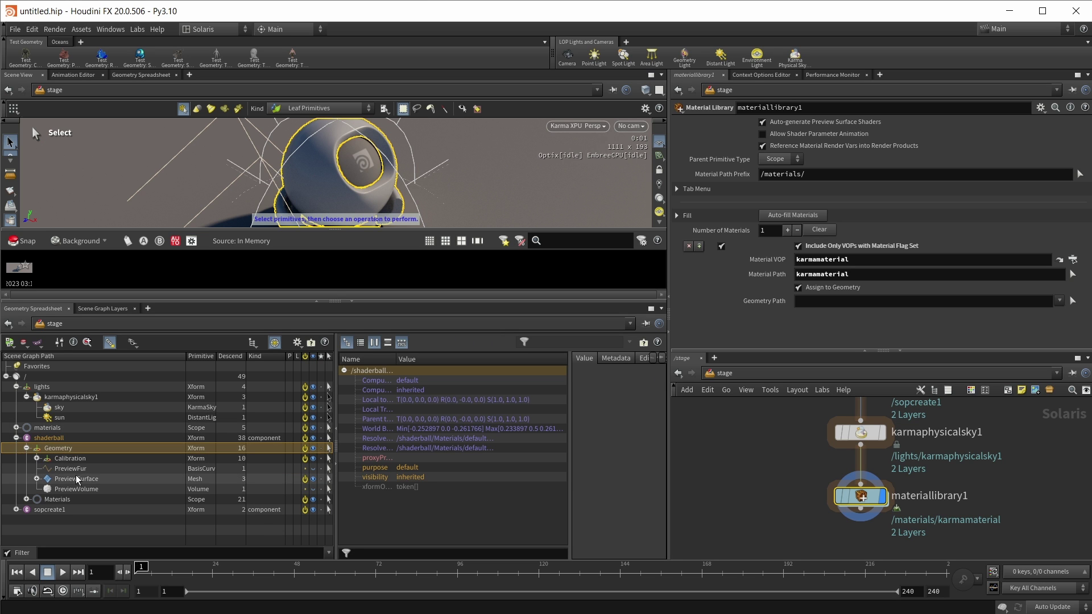
drag(68, 482, 868, 302)
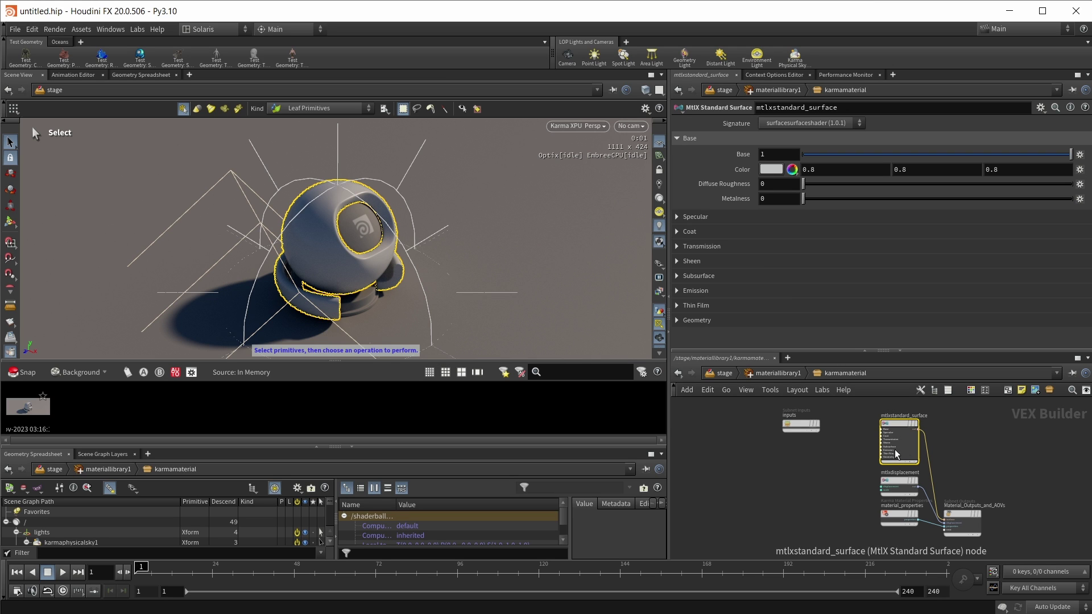
Step: Set the mtlxstandard_surface Transmission to 1 and specular Roughness to 0.061
mouse_move(903, 426)
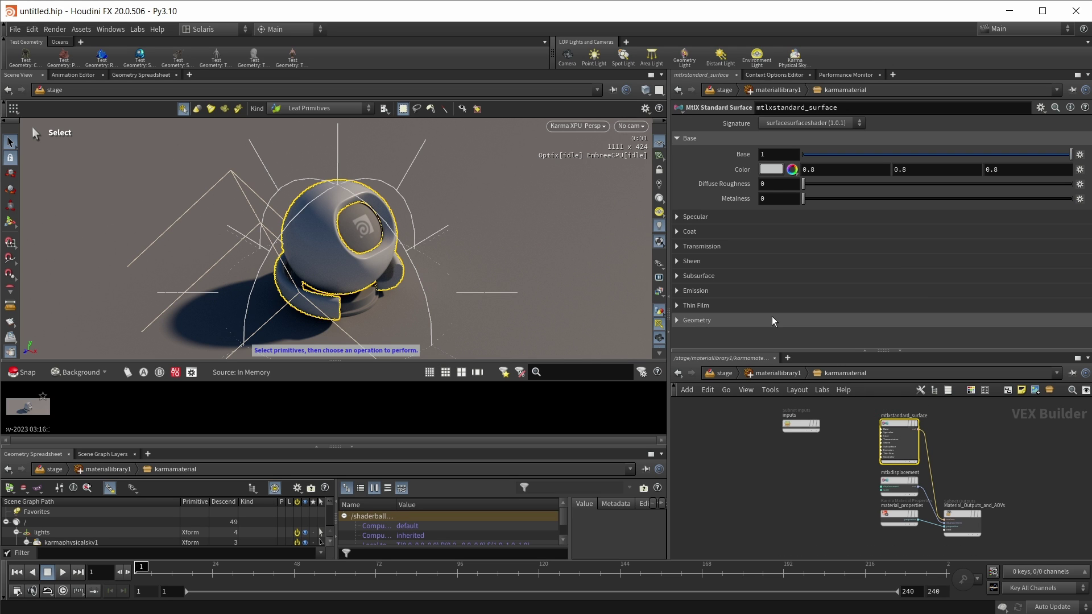
click(677, 321)
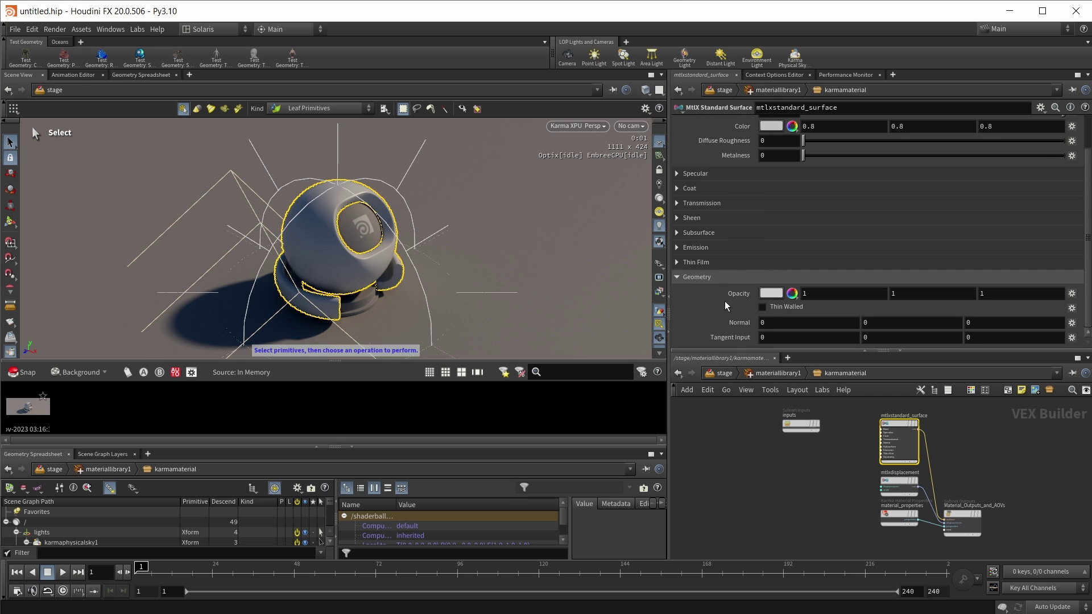
click(679, 203)
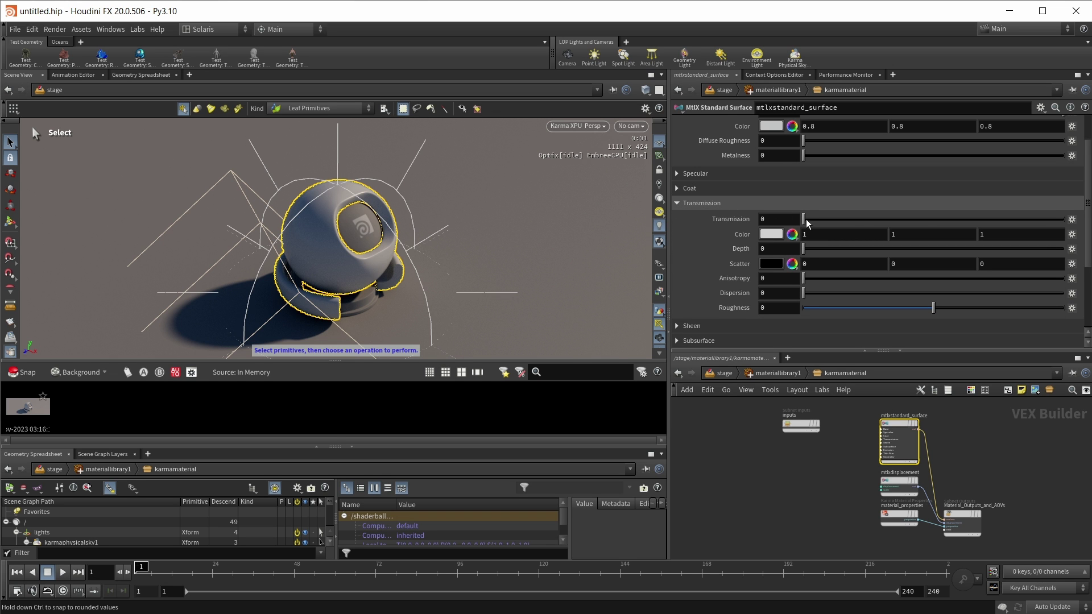
drag(803, 220, 1063, 219)
scroll(739, 187, up, 1)
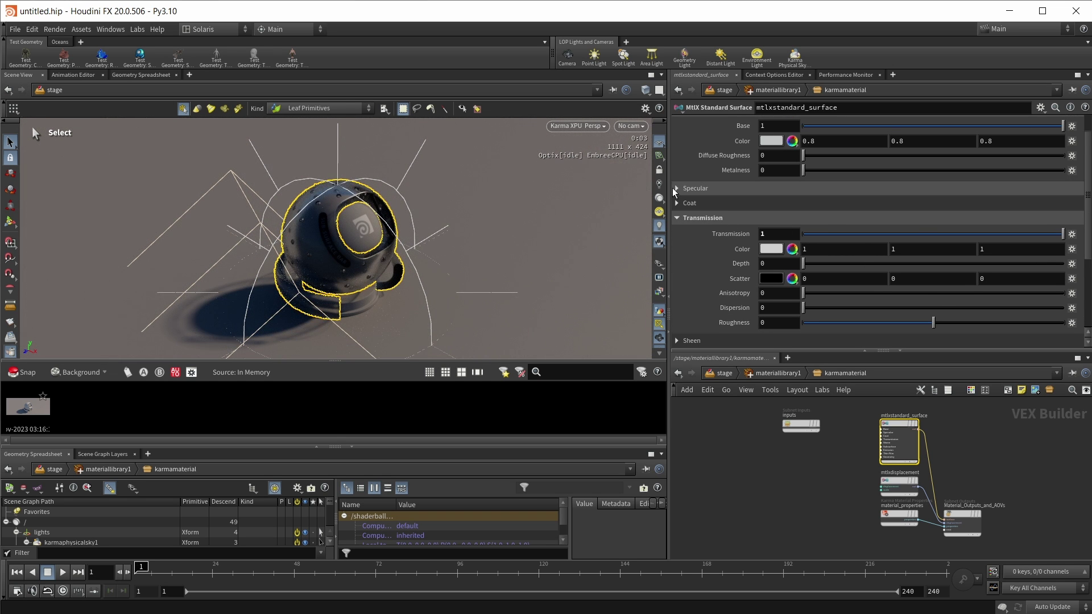
click(677, 188)
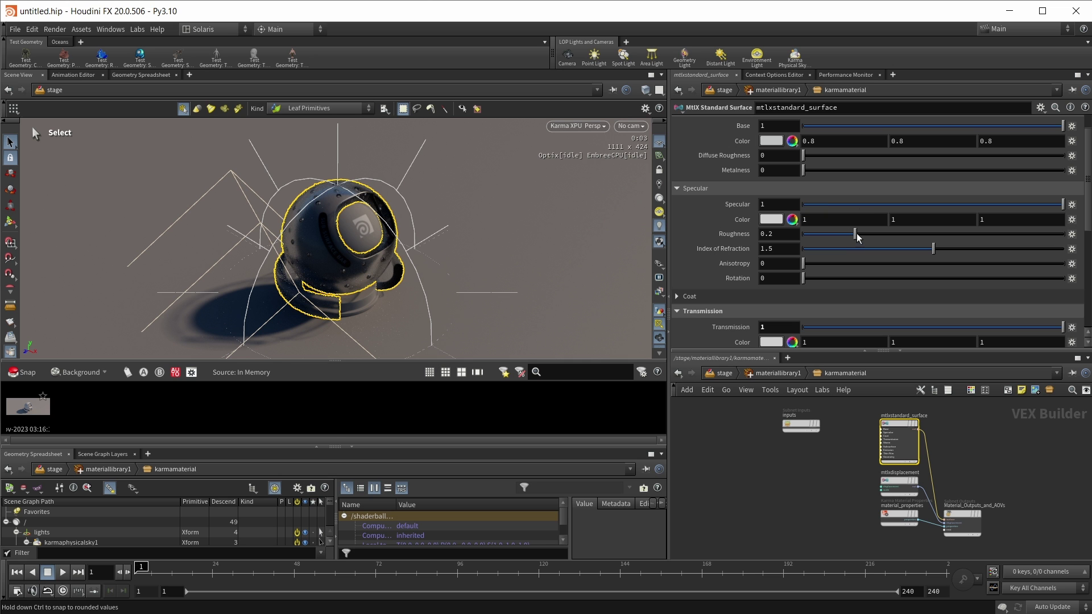
drag(855, 236, 819, 237)
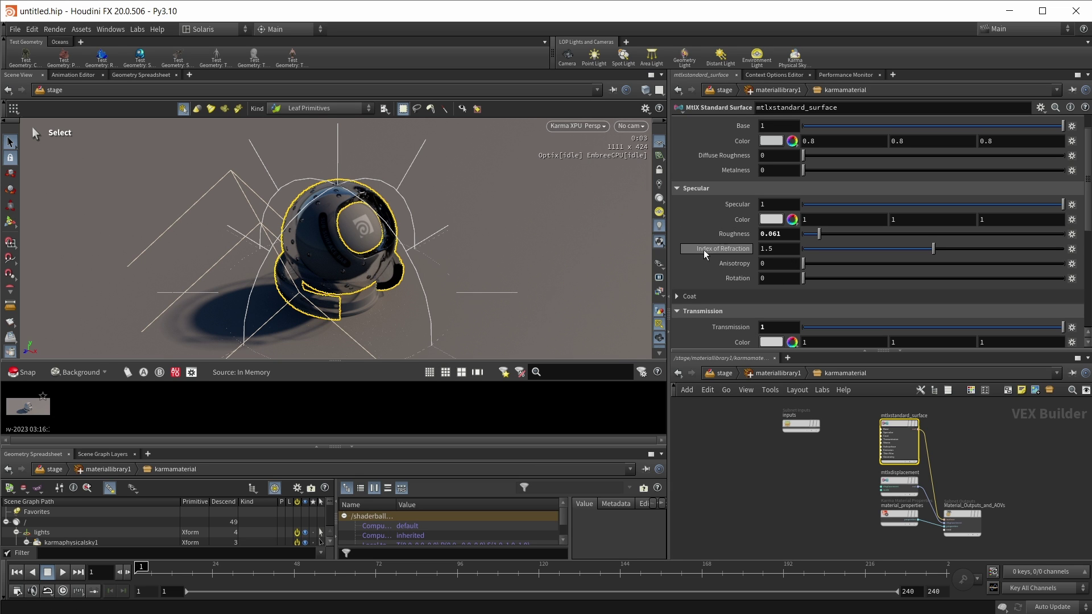
scroll(705, 255, down, 5)
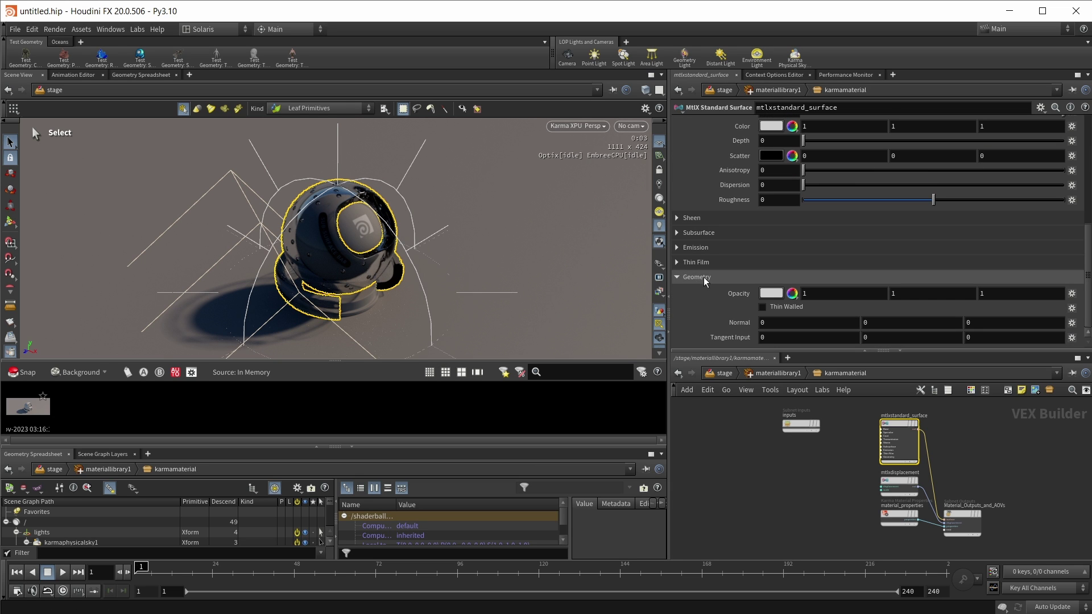
Step: Enable Thin Walled on the material, then deselect the shader ball and hide guide geometry
click(787, 307)
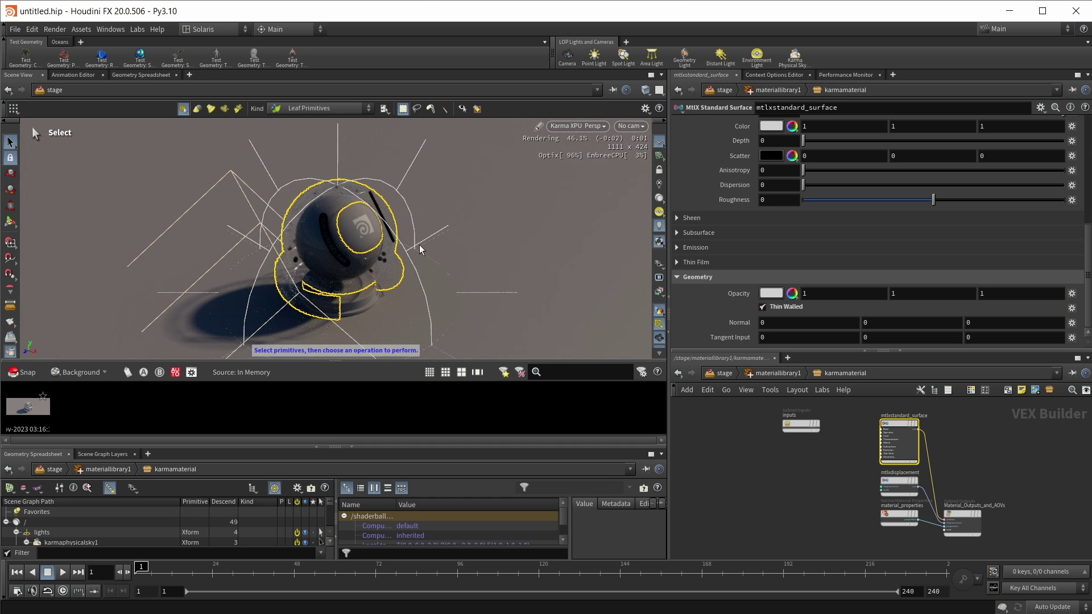
scroll(662, 313, down, 2)
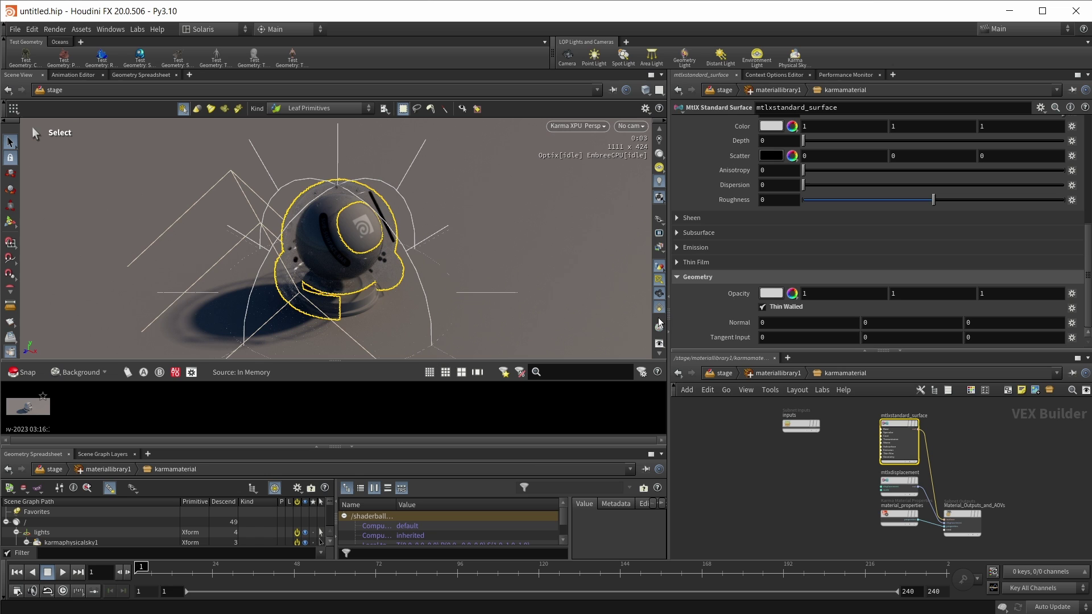
click(659, 309)
click(659, 279)
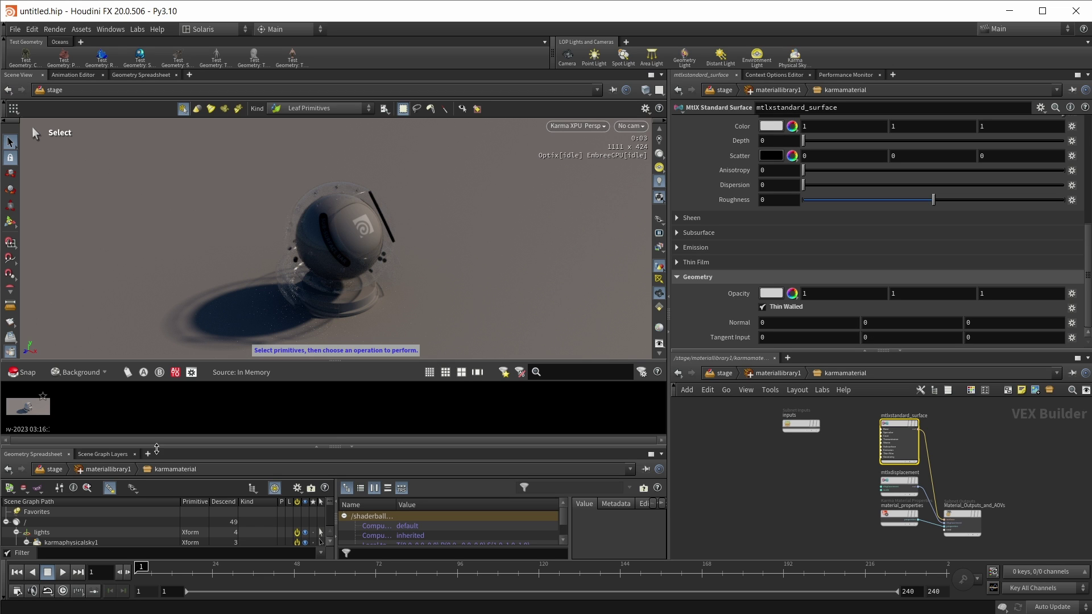
Step: Snapshot the render, target PreviewSurface in materiallinker1, and show the catalog's library options
click(22, 373)
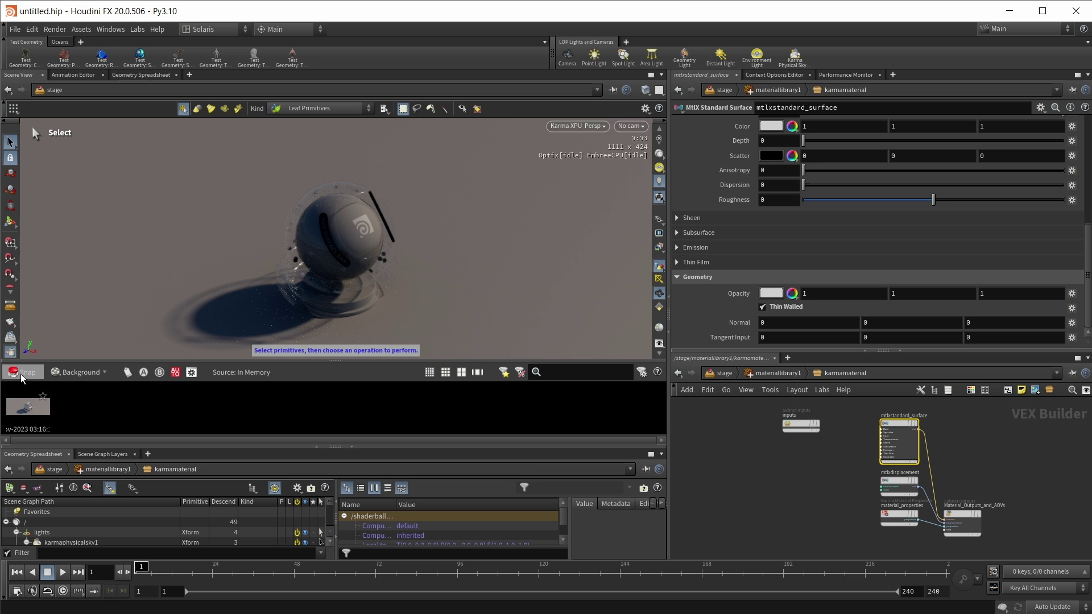
click(727, 374)
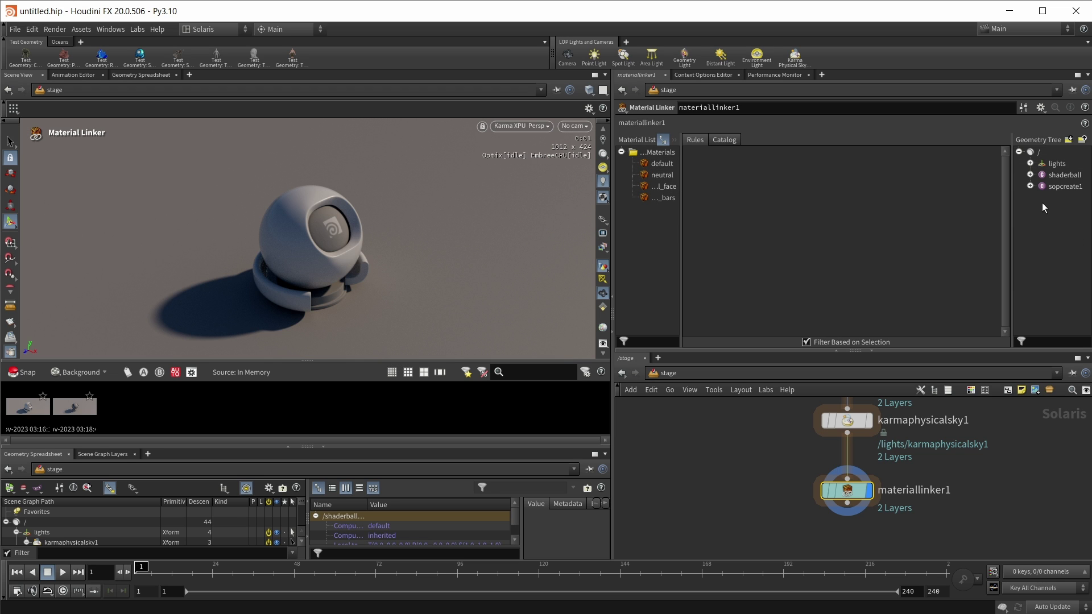
click(1030, 174)
click(1041, 186)
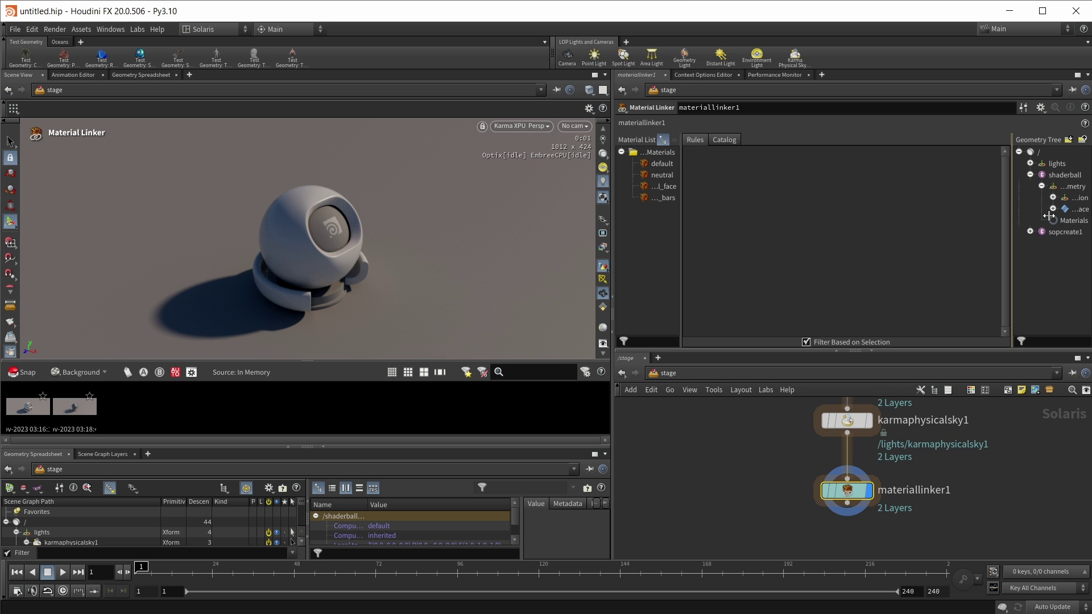
click(1073, 209)
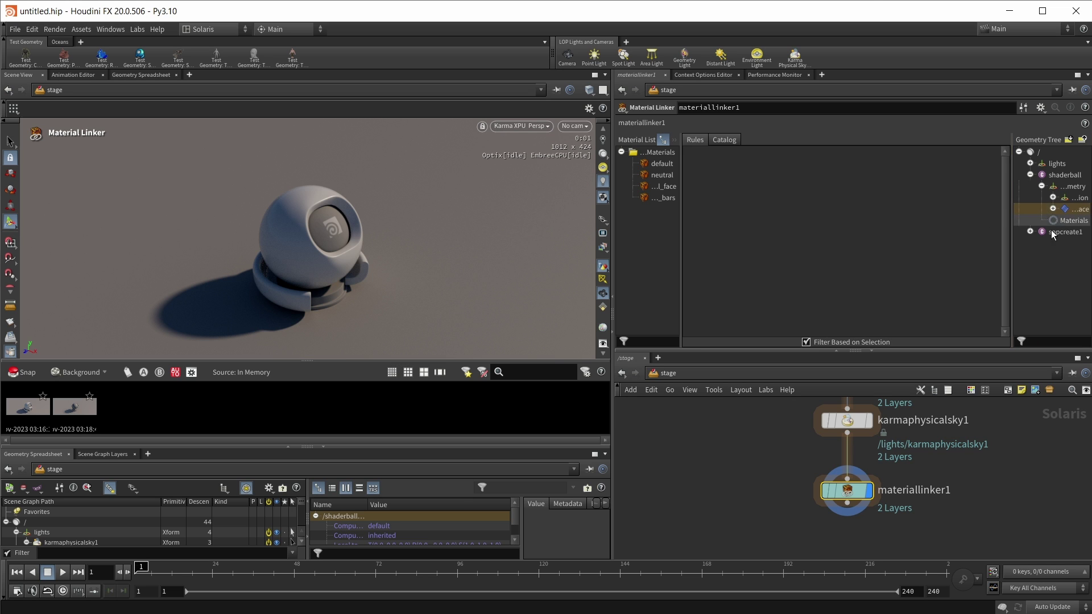
click(724, 142)
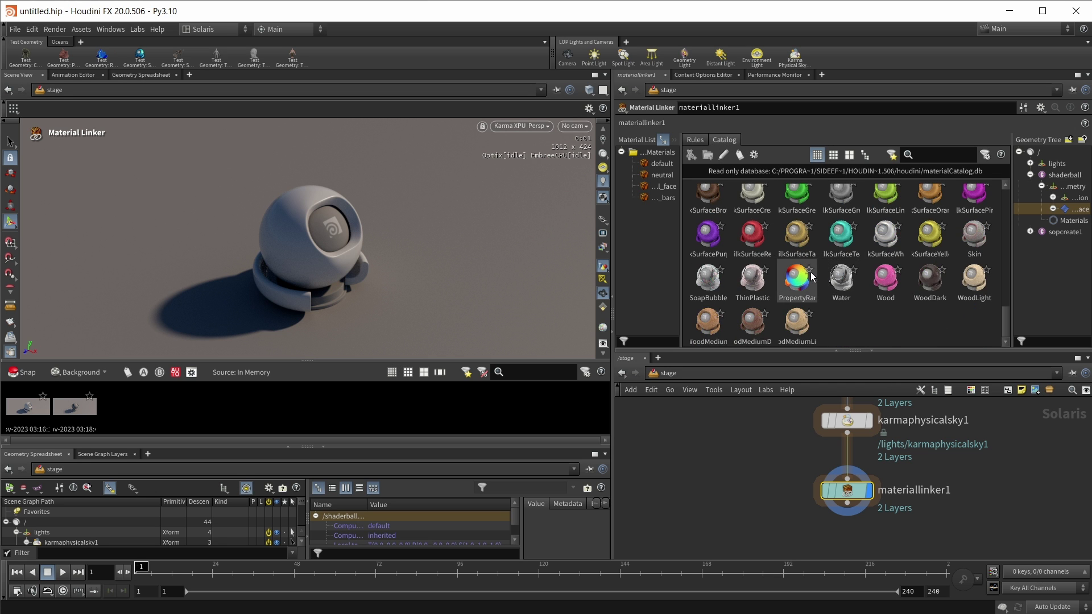
click(754, 155)
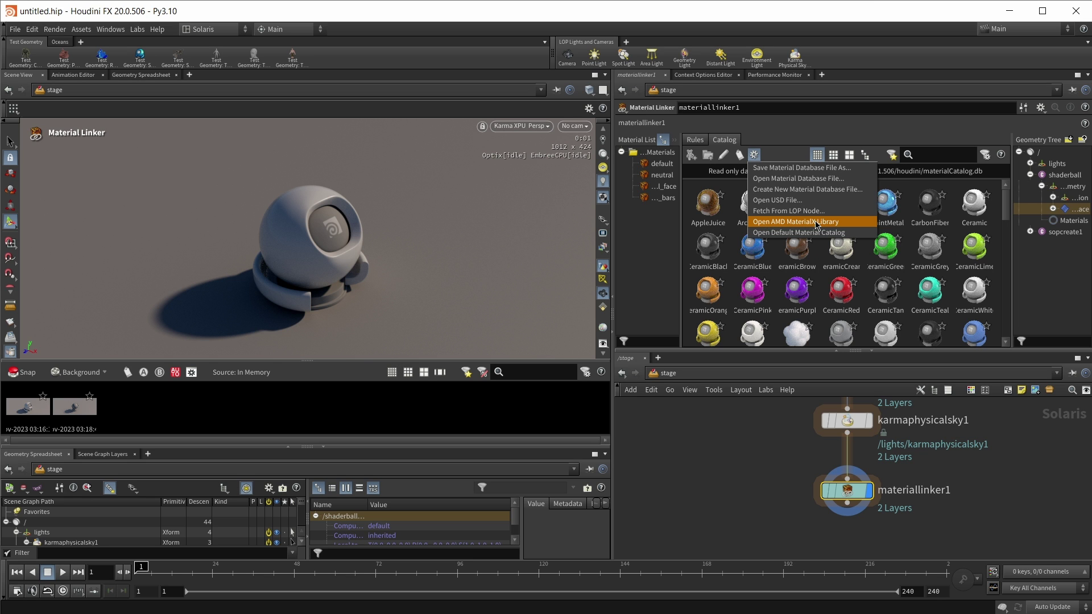
Step: Load the AMD MaterialX library, downloading to E:/Projects/00_Assets/AMD_Material_Library
click(836, 227)
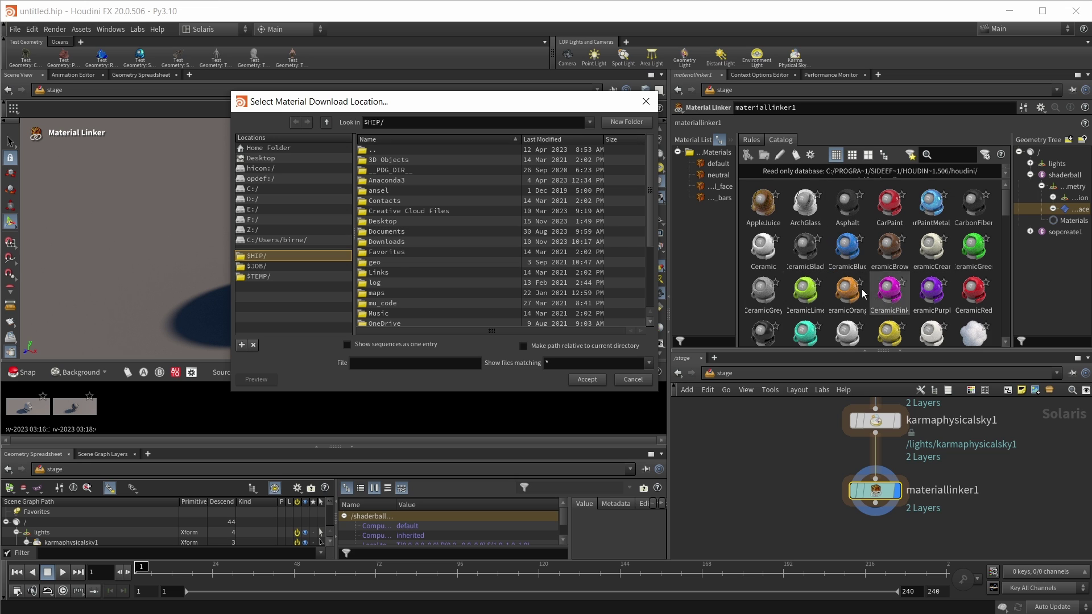
click(278, 210)
double_click(411, 172)
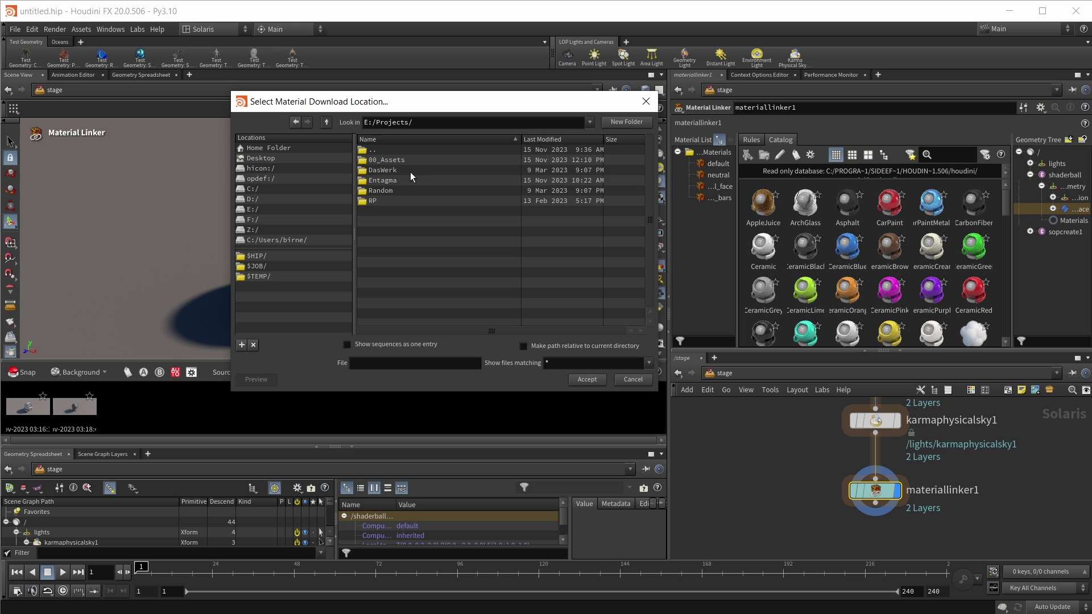
double_click(398, 162)
double_click(396, 160)
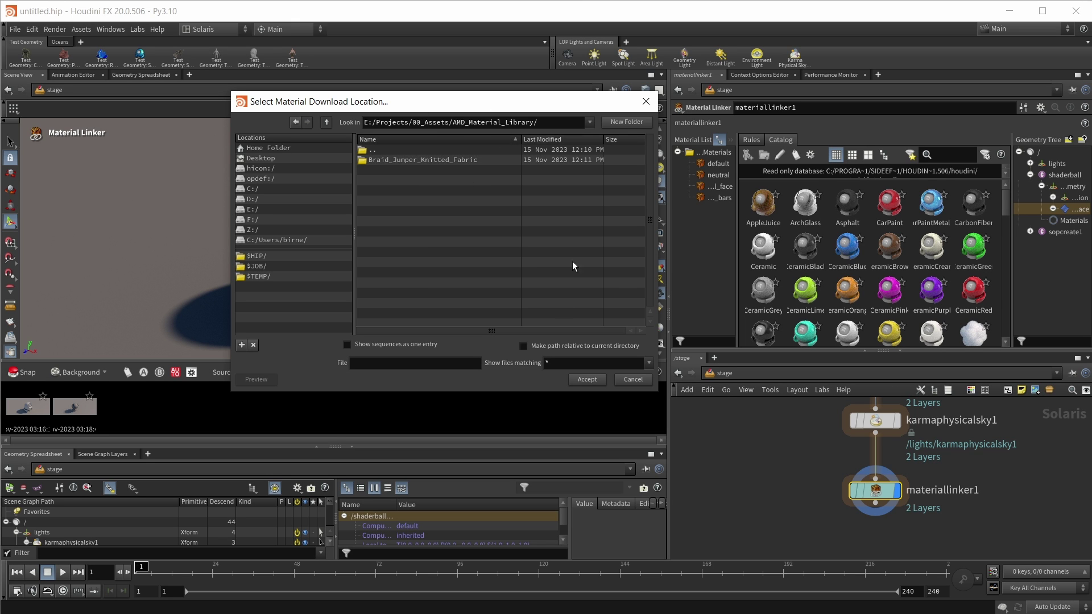
click(592, 381)
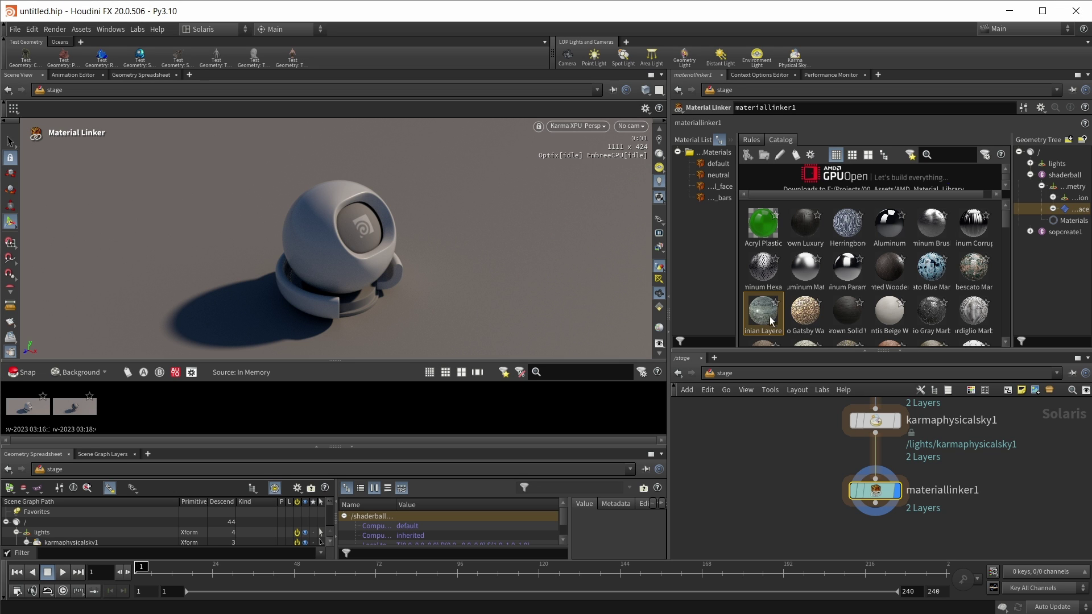
Step: Add Argentinian_Layered_Onyx to the Material List and link it to the shaderball's PreviewSurface
drag(767, 320, 710, 282)
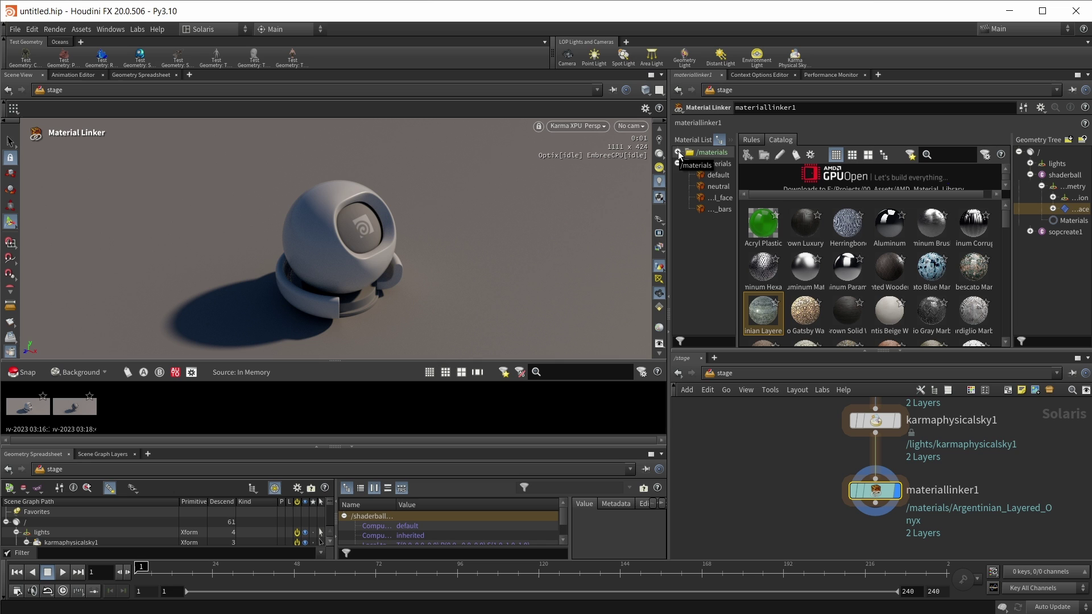
click(678, 153)
drag(717, 163, 1070, 210)
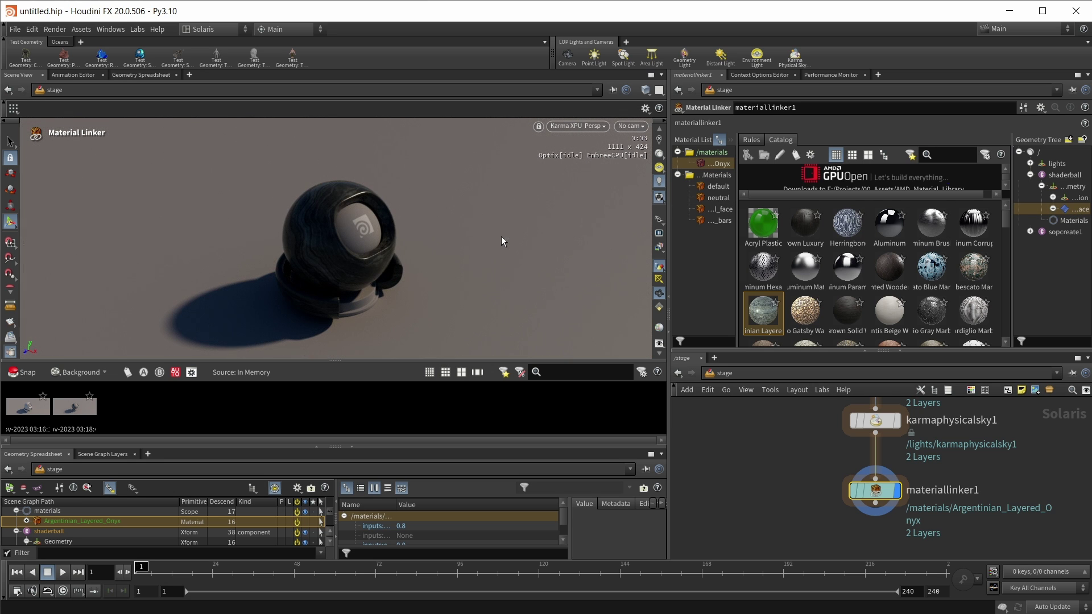
click(751, 139)
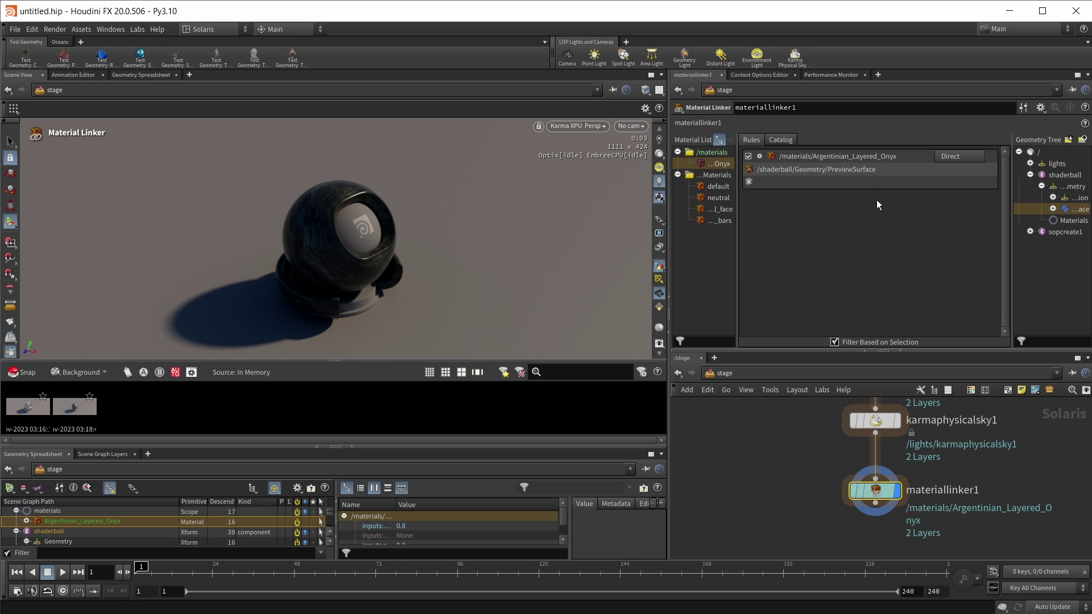
Step: Snap the onyx render as a third snapshot, then revert the network to the first snapshot
click(25, 372)
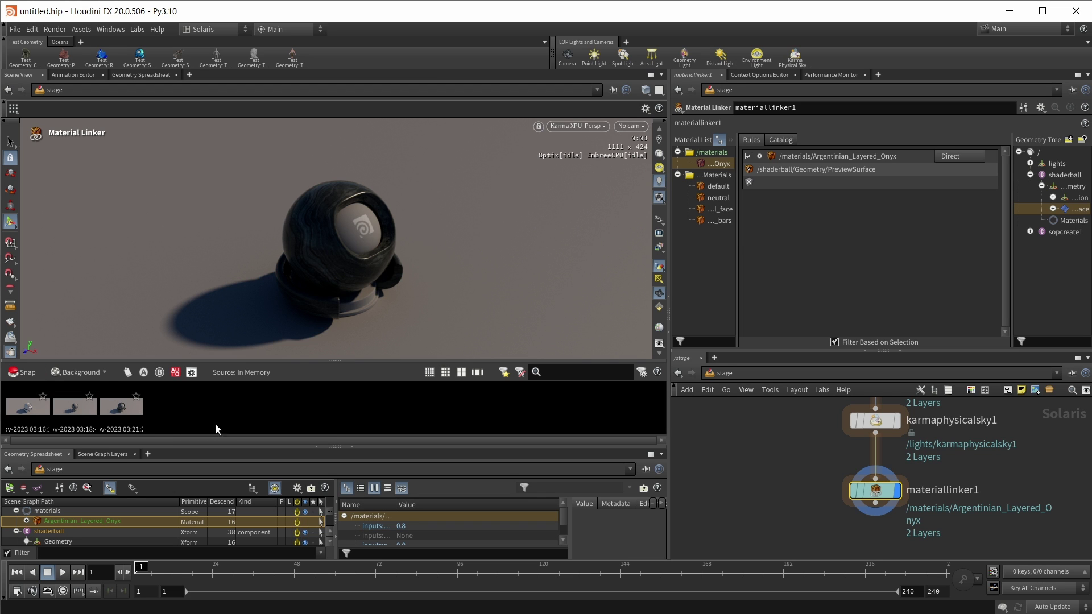
scroll(796, 483, down, 3)
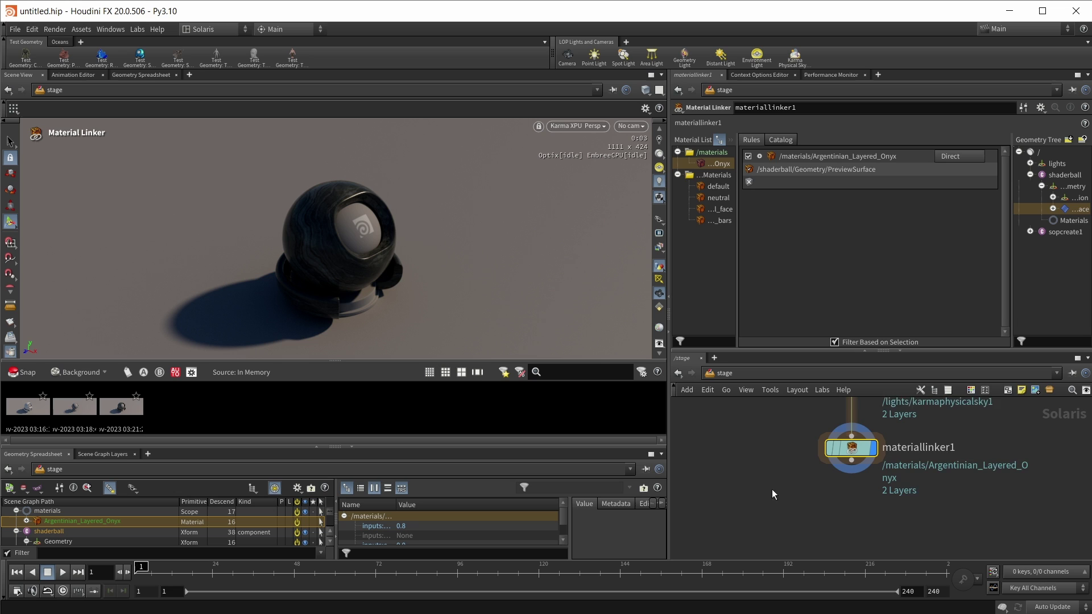
scroll(773, 493, down, 1)
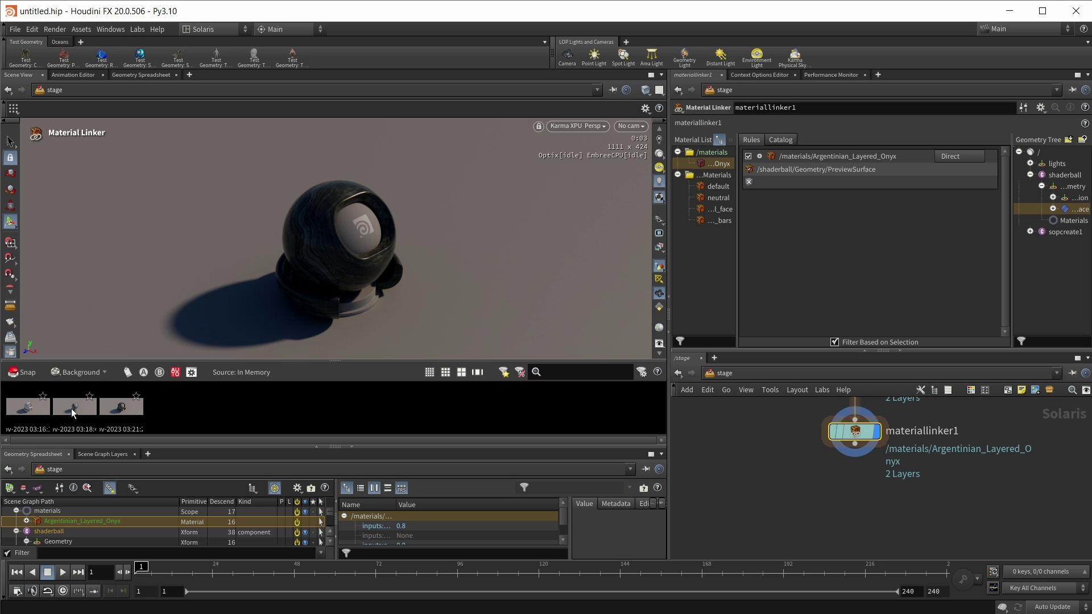
right_click(33, 408)
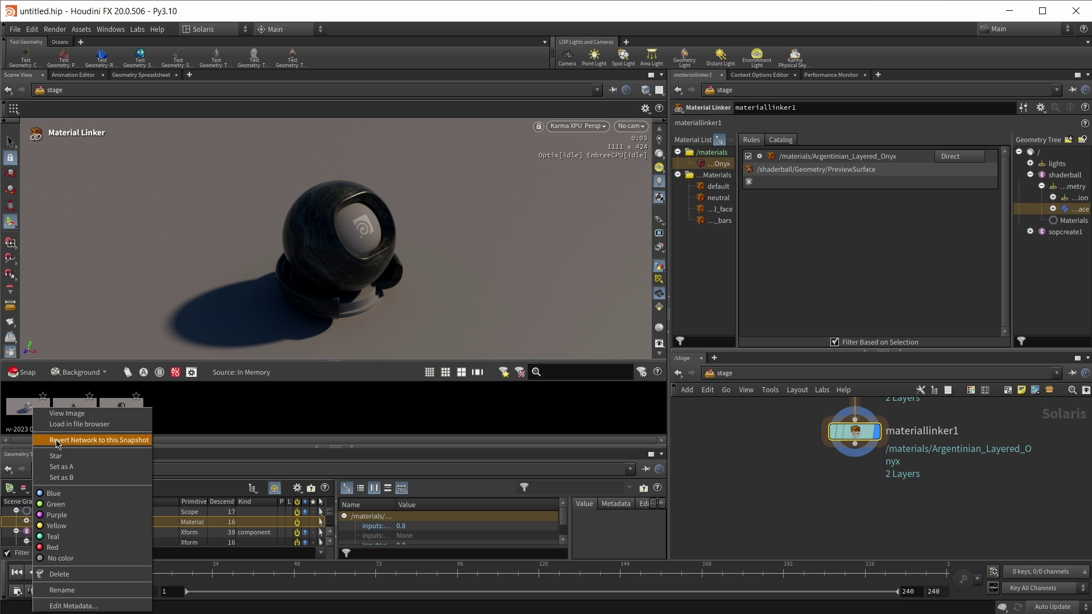
click(99, 441)
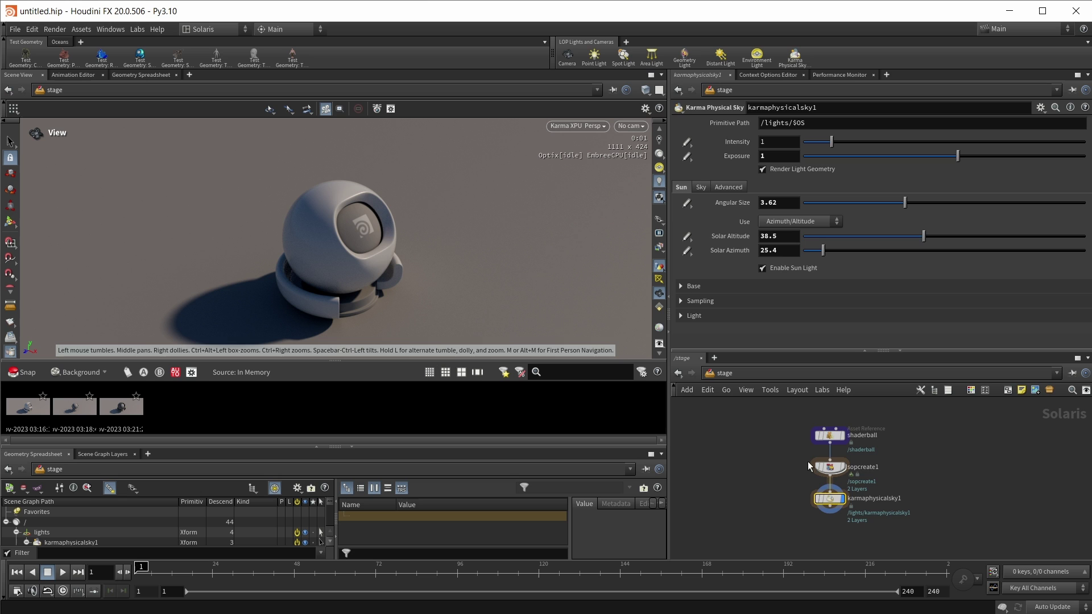
Step: Revert to the second snapshot, then return to the third, onyx snapshot
click(829, 435)
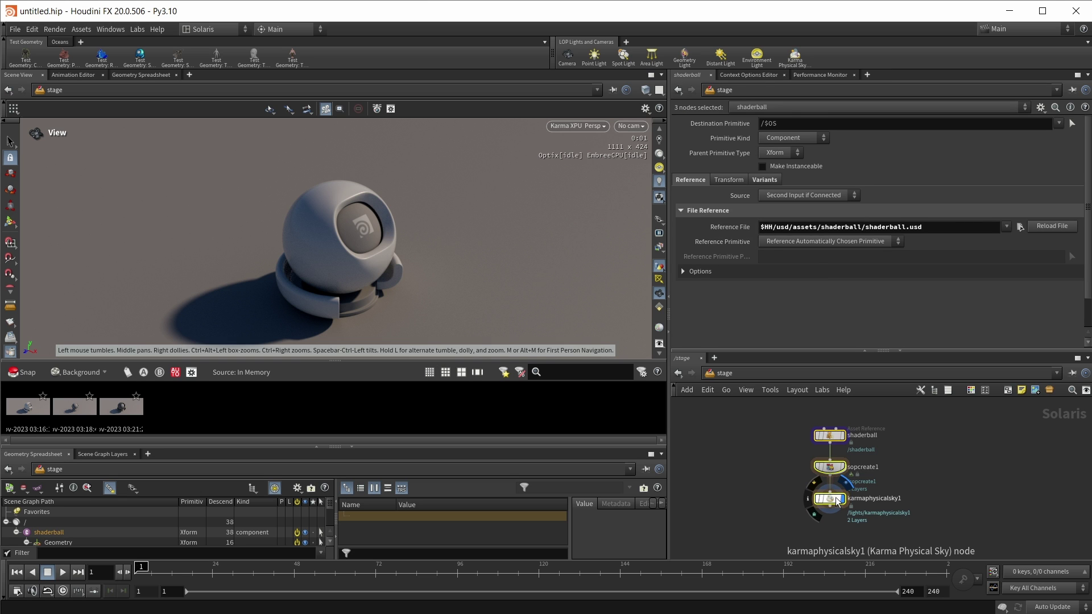
click(836, 500)
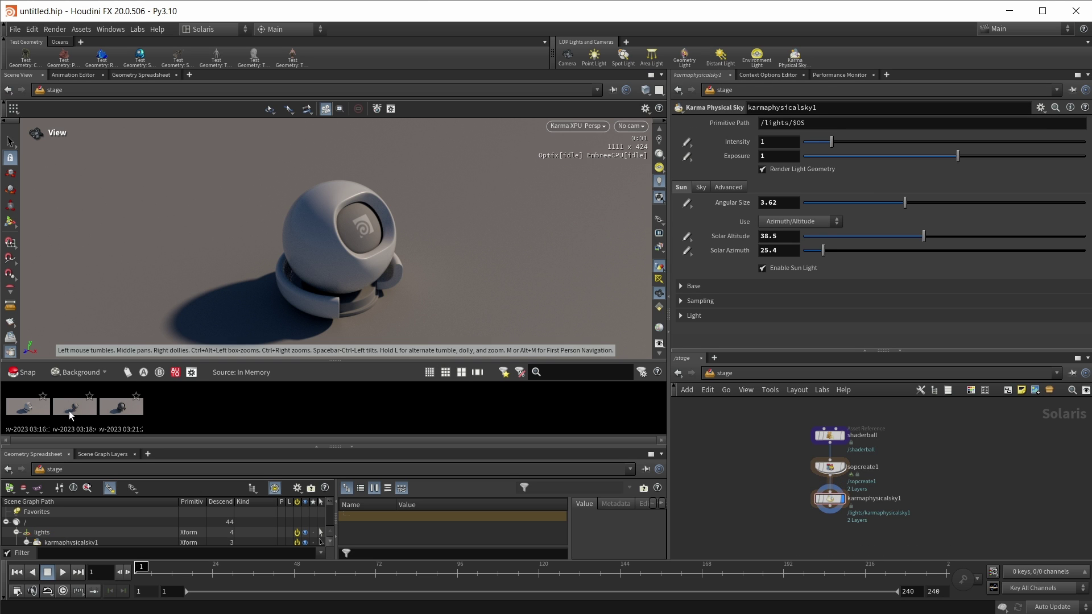
right_click(70, 407)
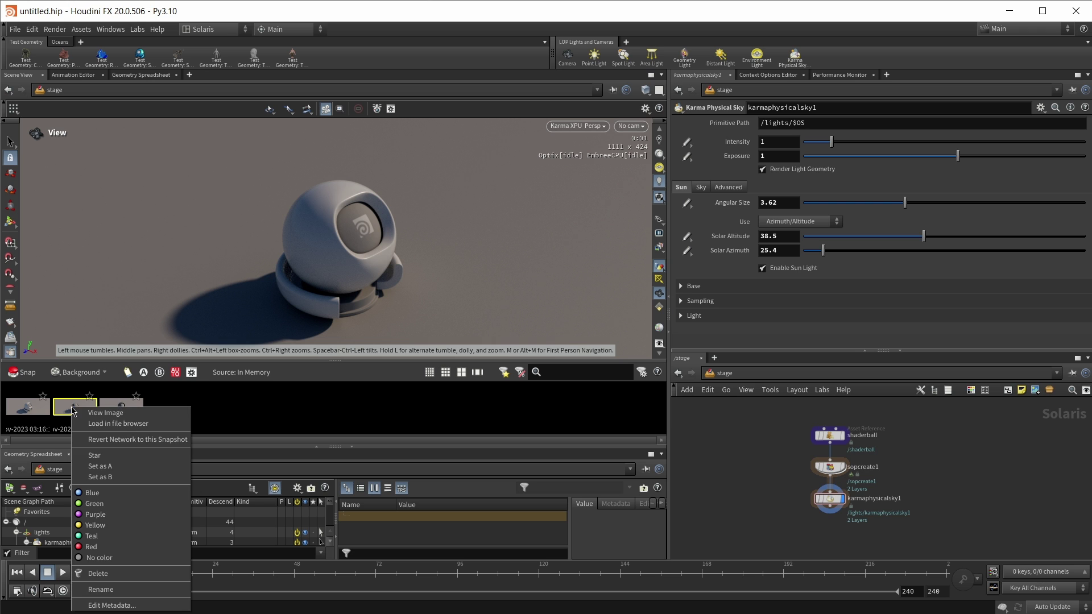
click(114, 440)
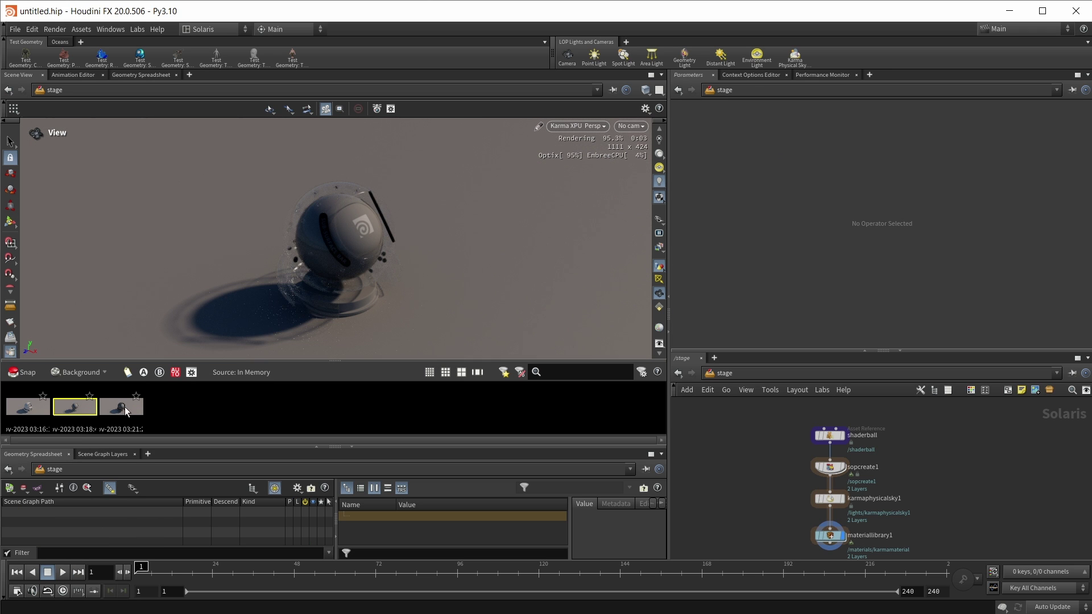
right_click(124, 407)
click(171, 441)
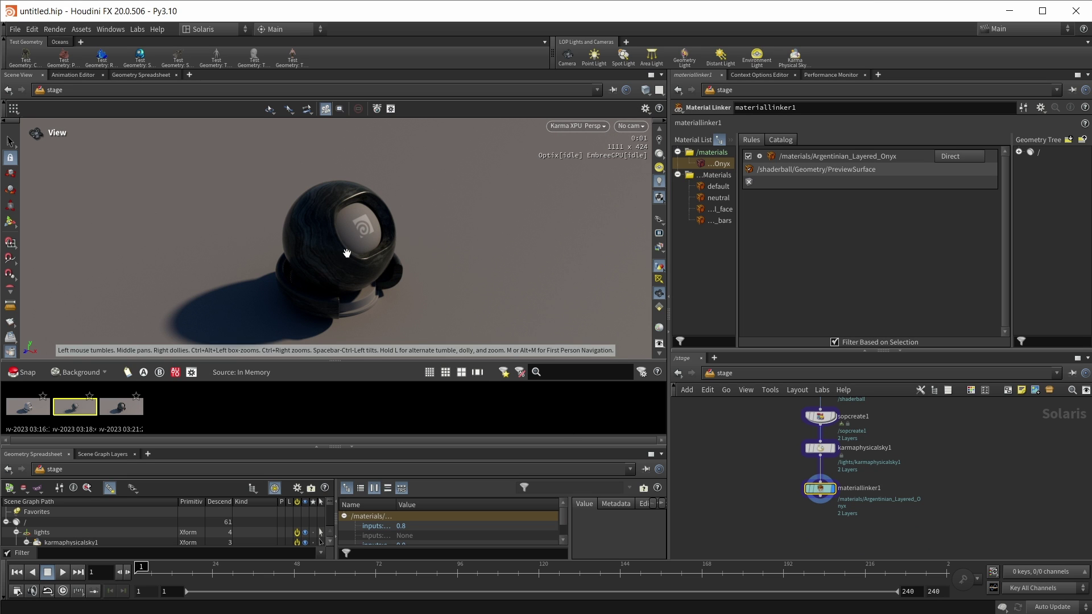
Step: Enable viewport color correction, keeping sRGB display with the ACES 1.0 - SDR Video view
click(658, 342)
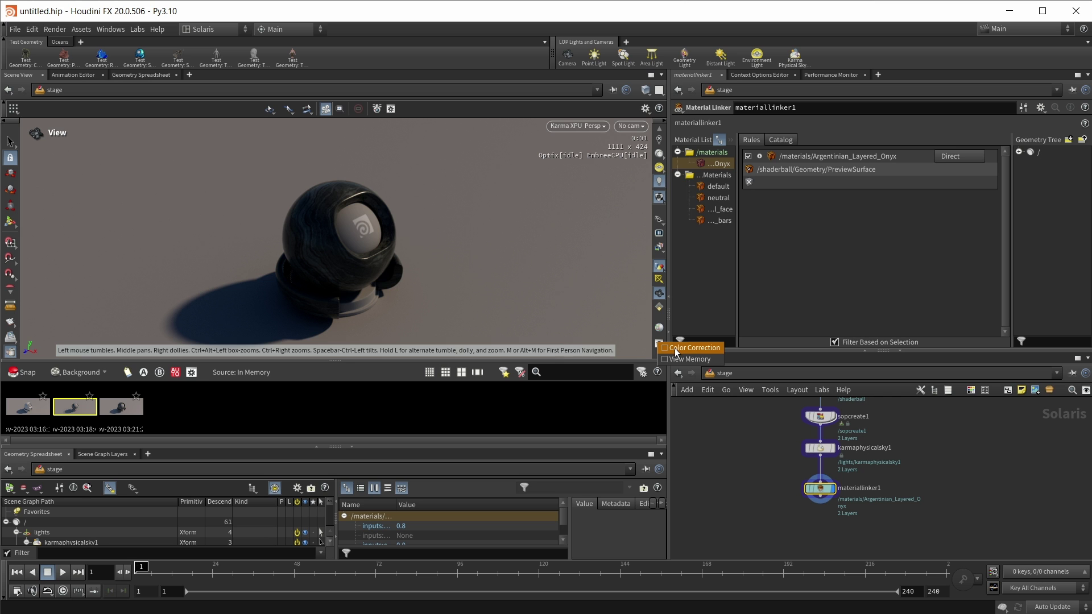
click(674, 347)
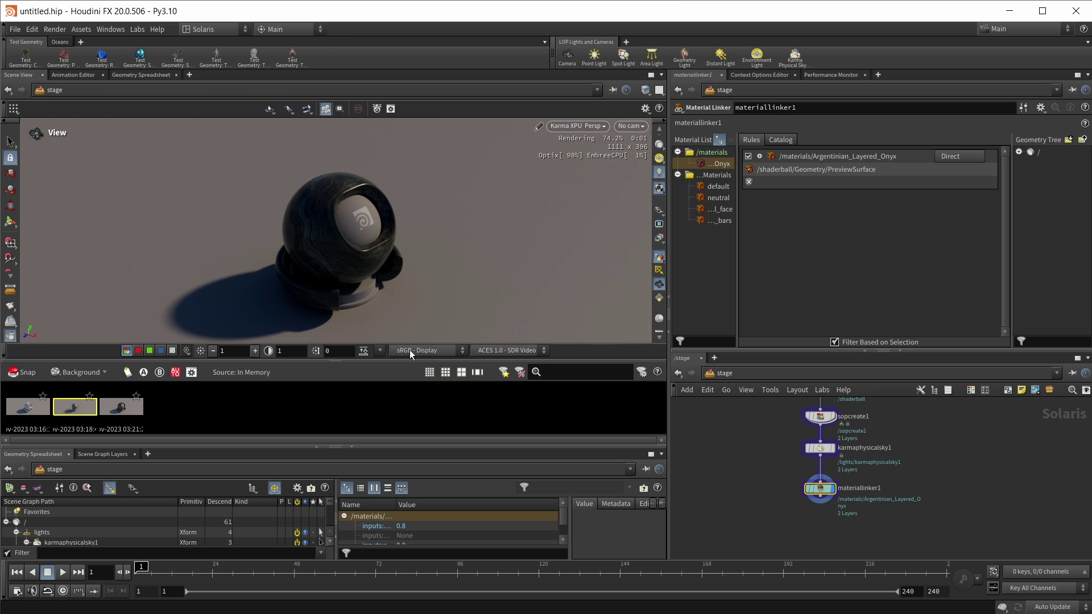
click(514, 349)
click(514, 349)
click(508, 351)
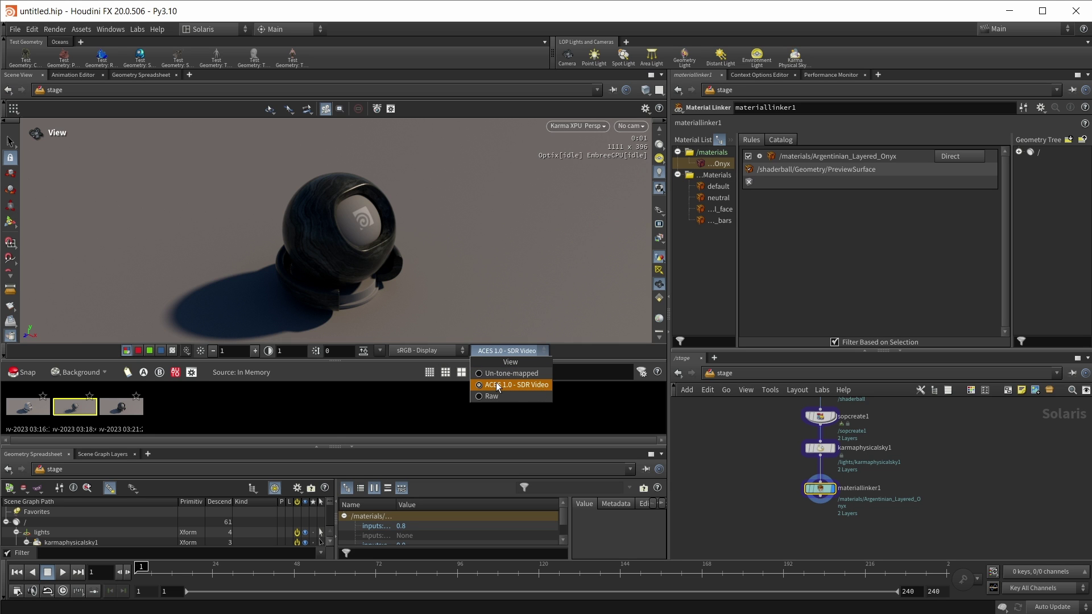
click(616, 357)
Step: Open Edit > OCIO Settings to view the ACEScg working space and ACES 1.0 - SDR Video transform
click(33, 29)
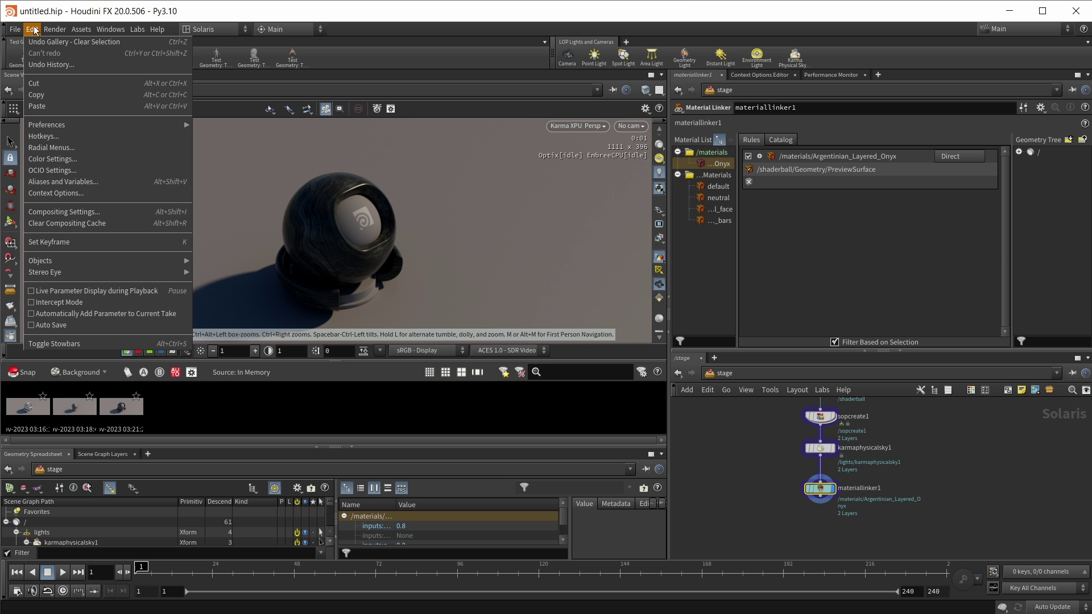
click(54, 170)
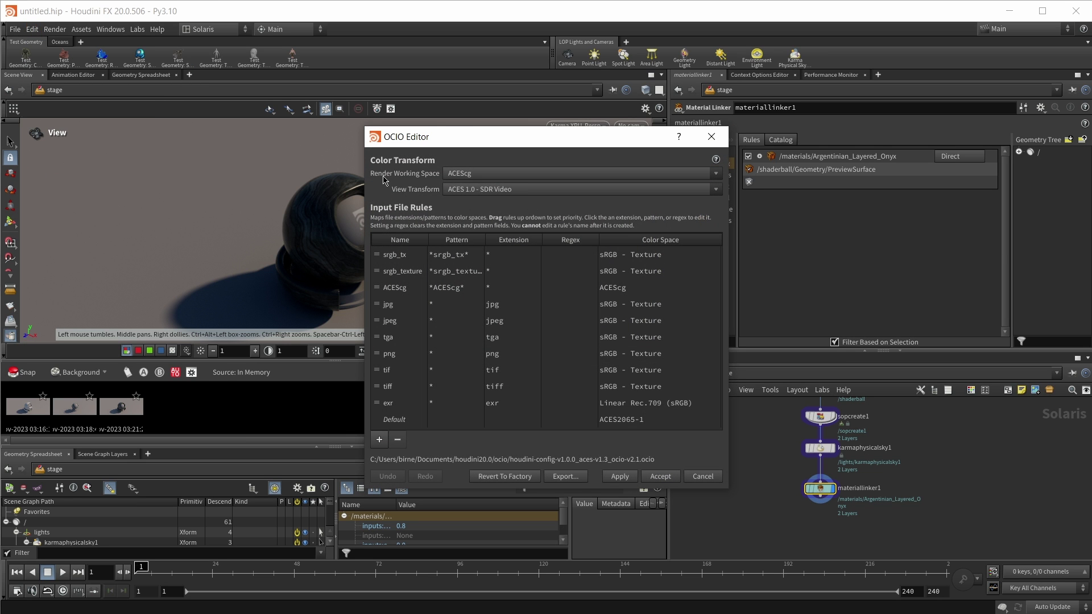